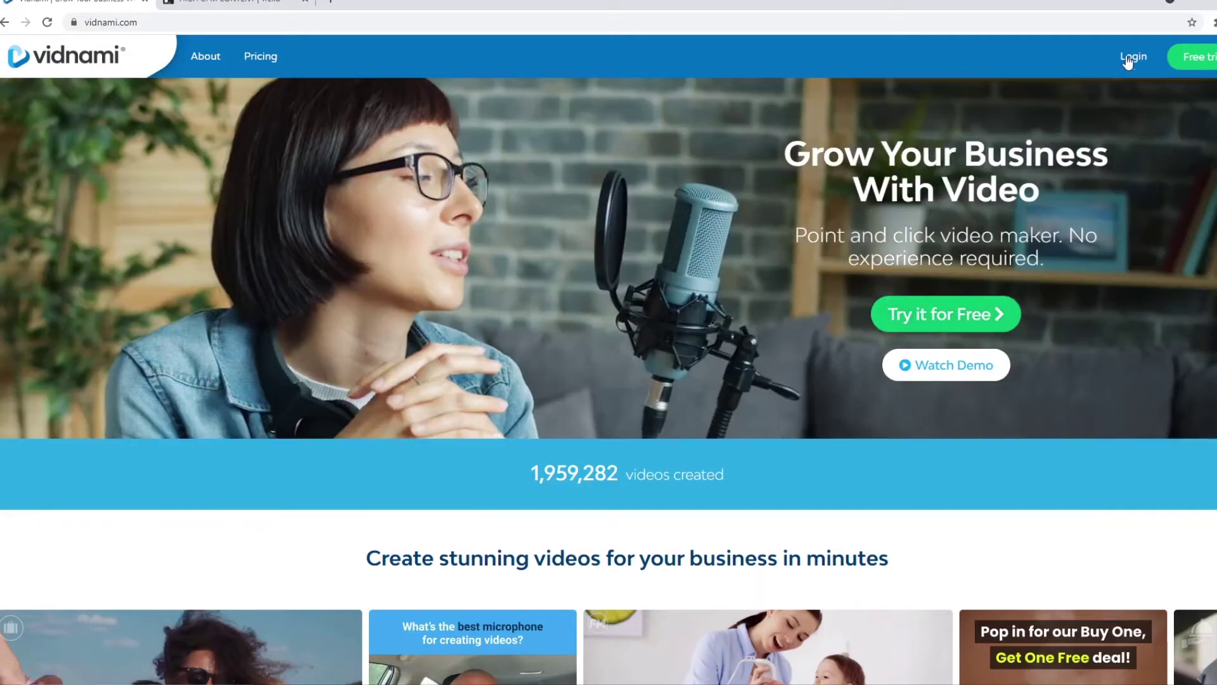
- Log in to Vidnami and create a new video from My Videos
left_click(1128, 56)
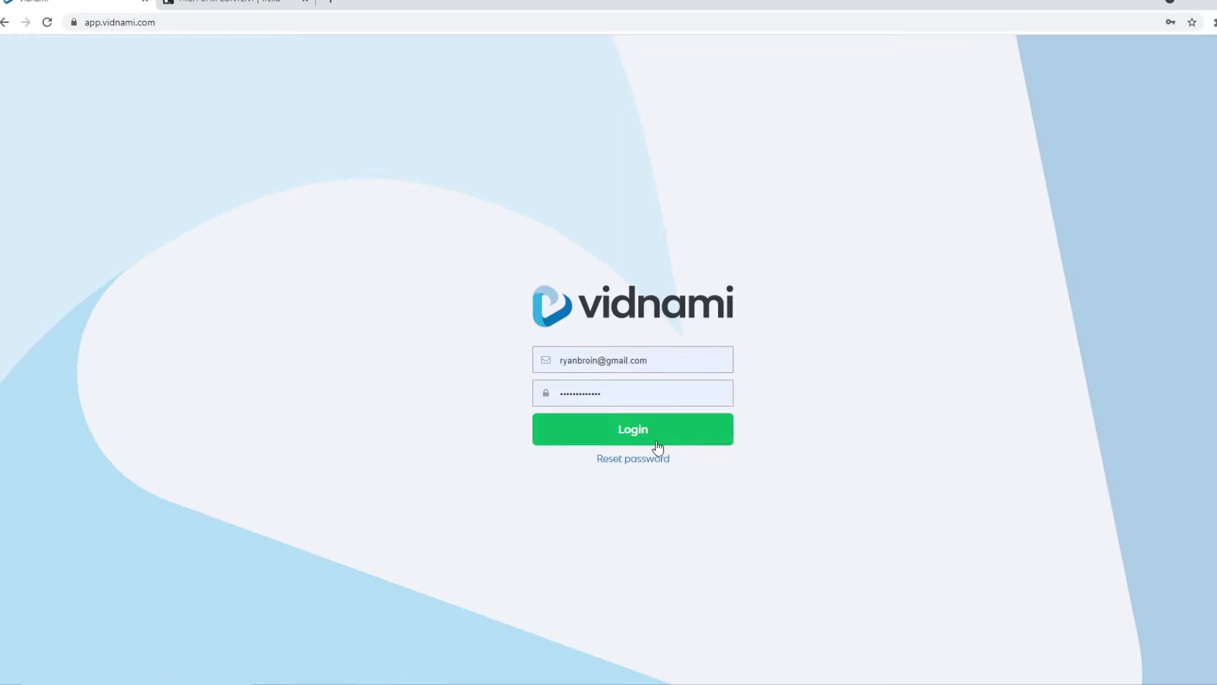
left_click(655, 442)
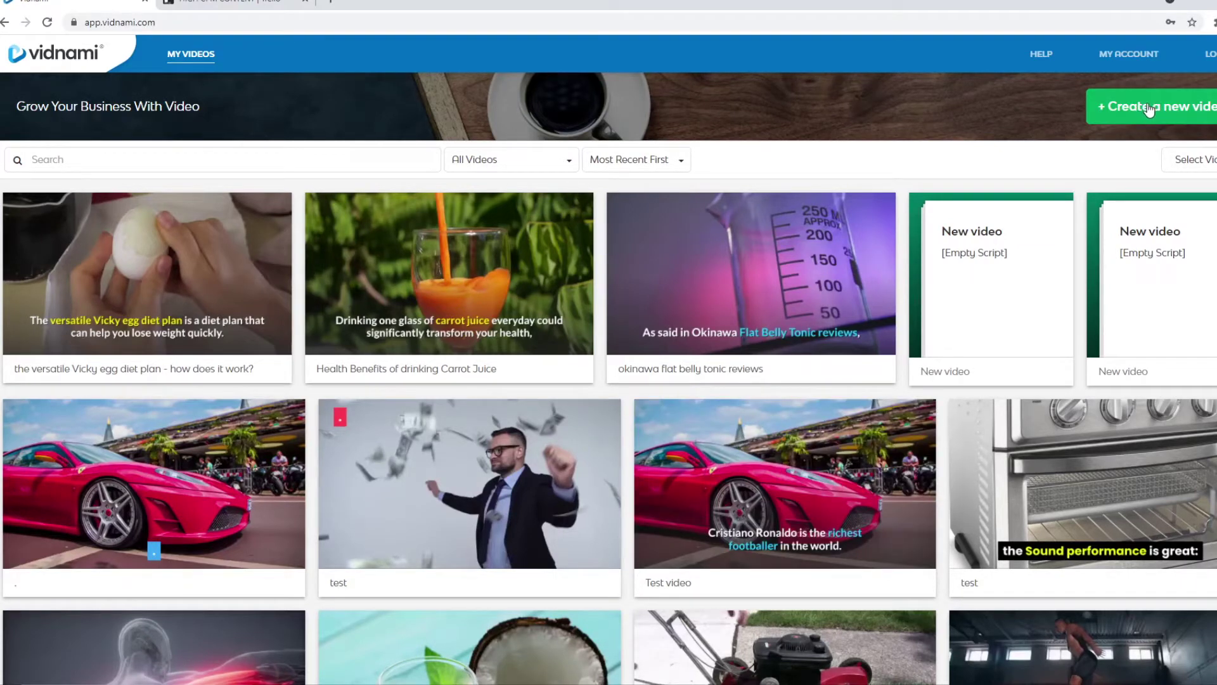
left_click(1150, 109)
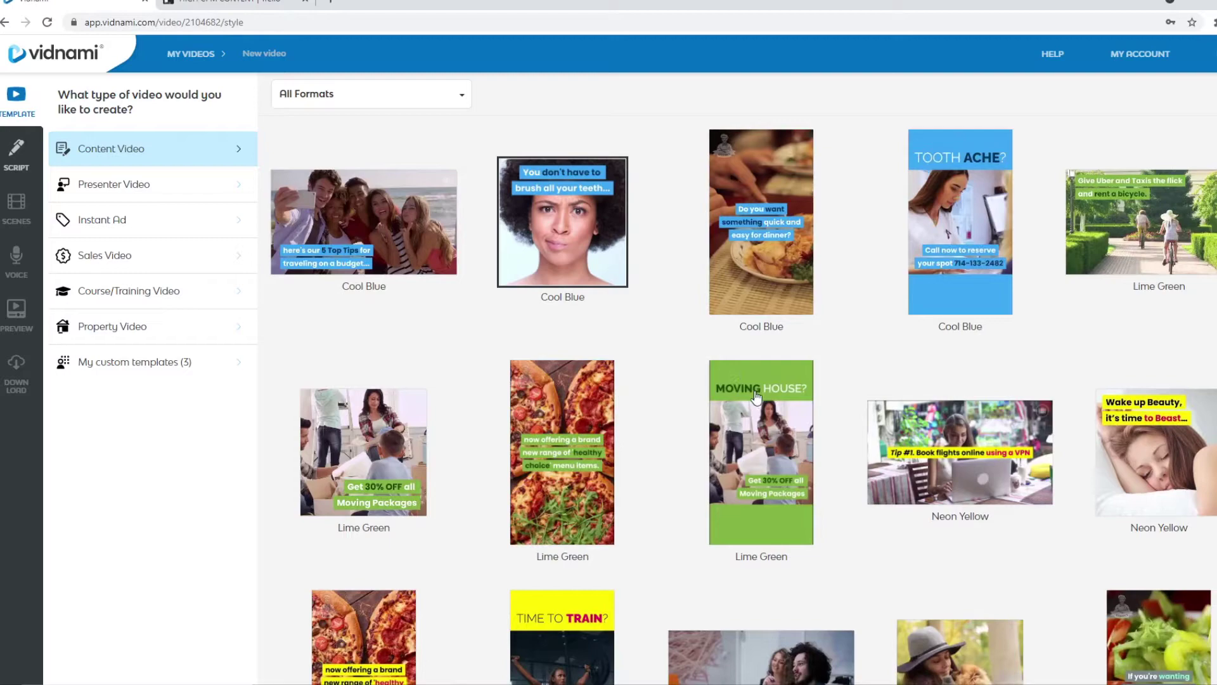
scroll(759, 398, "down", 5)
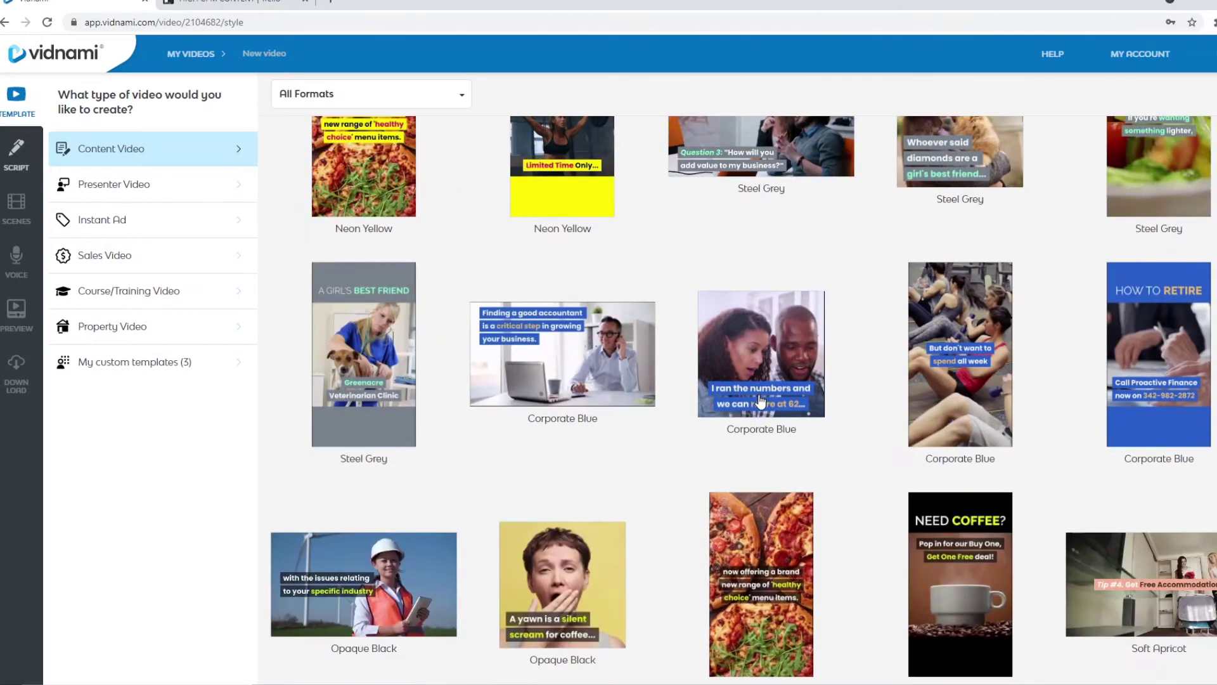
scroll(758, 403, "down", 5)
scroll(758, 404, "down", 5)
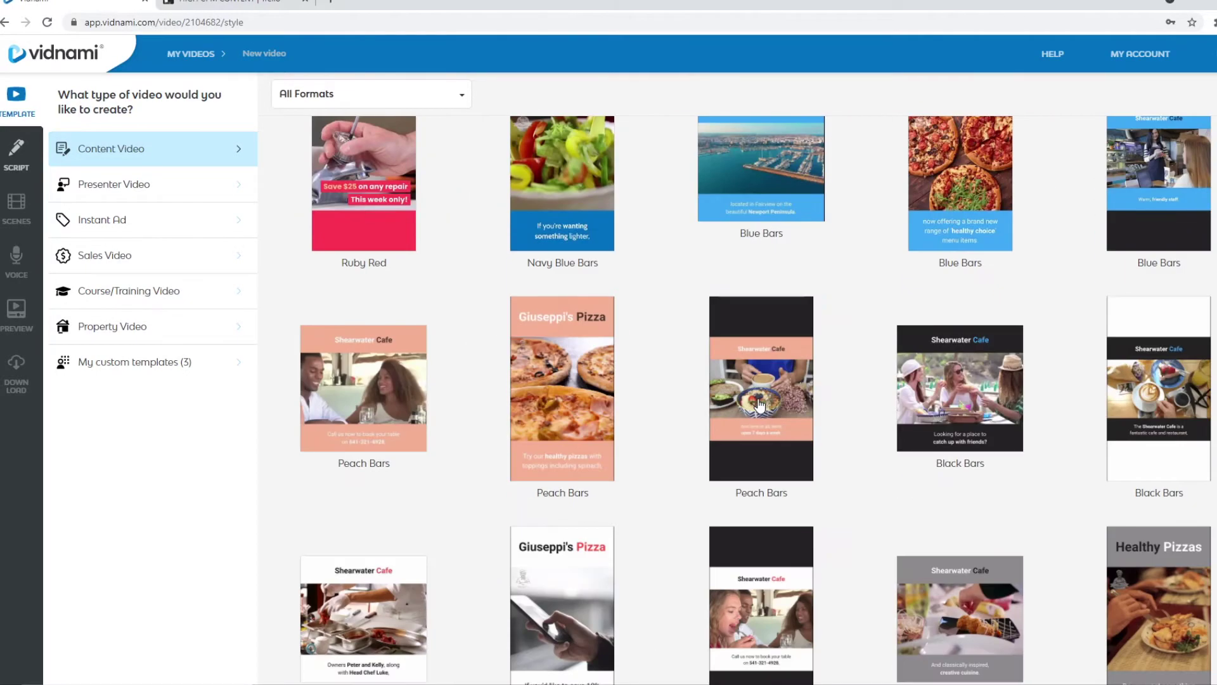
scroll(758, 405, "down", 5)
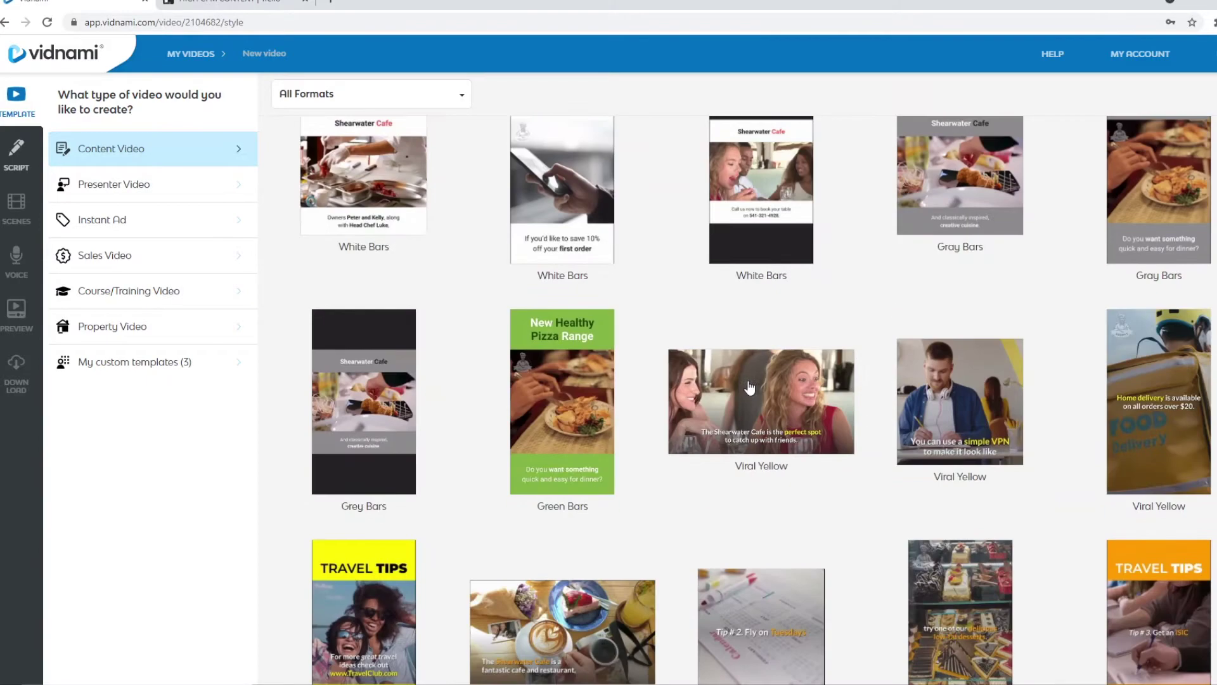
scroll(741, 385, "down", 5)
scroll(723, 388, "up", 5)
scroll(608, 395, "down", 5)
scroll(680, 395, "up", 1)
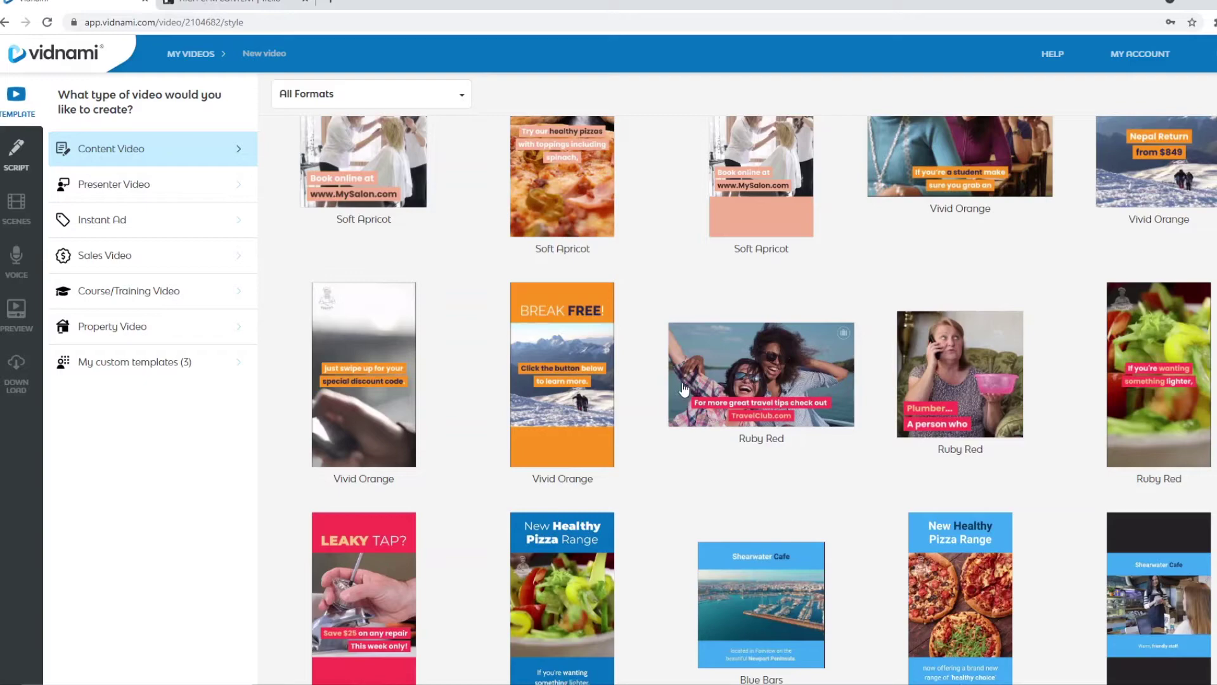
scroll(682, 390, "up", 5)
scroll(687, 394, "up", 2)
scroll(687, 399, "up", 2)
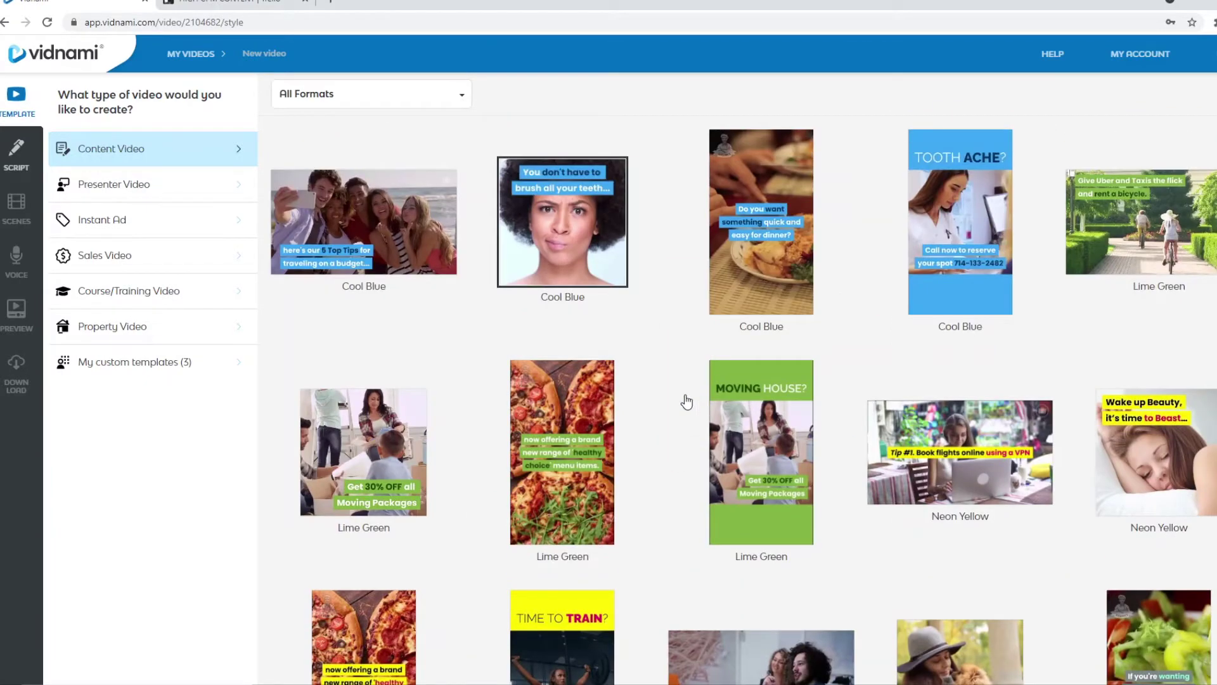
left_click(344, 108)
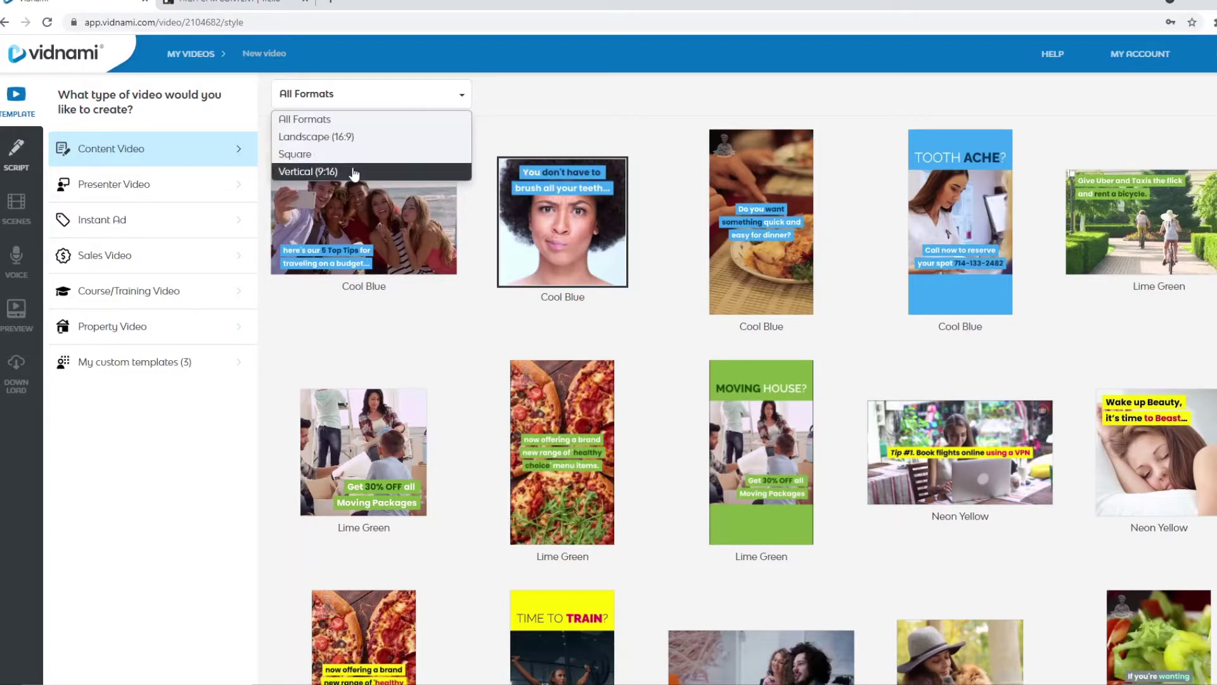
left_click(364, 143)
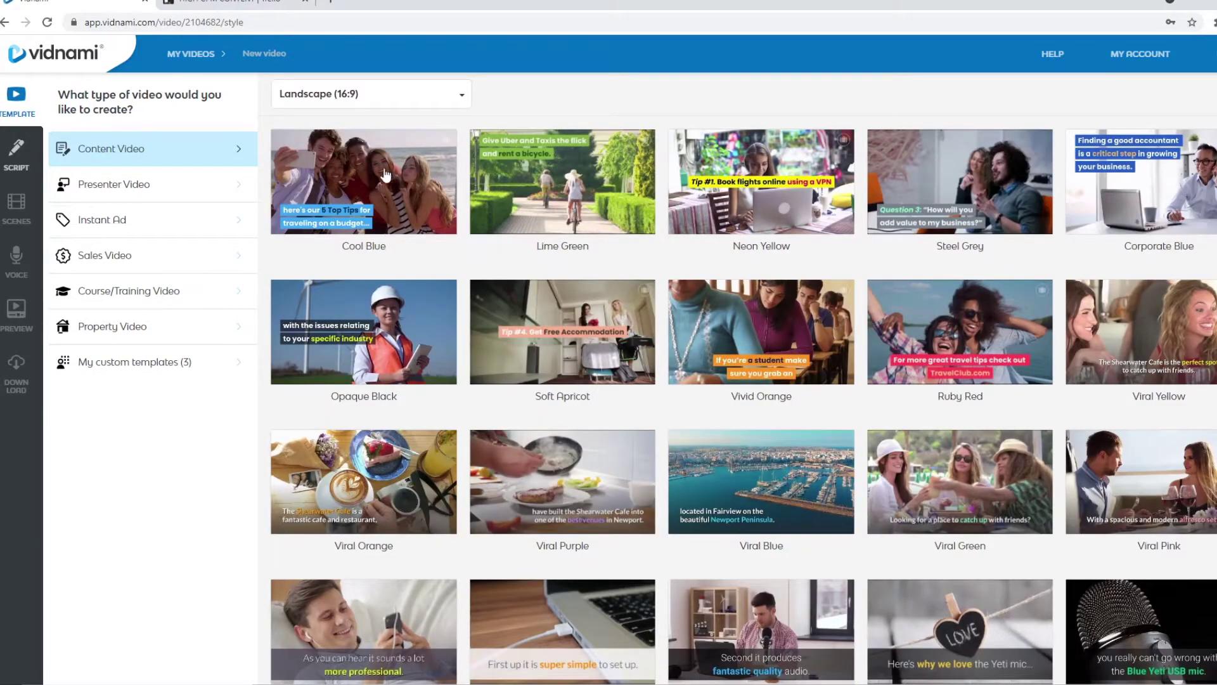
left_click(171, 185)
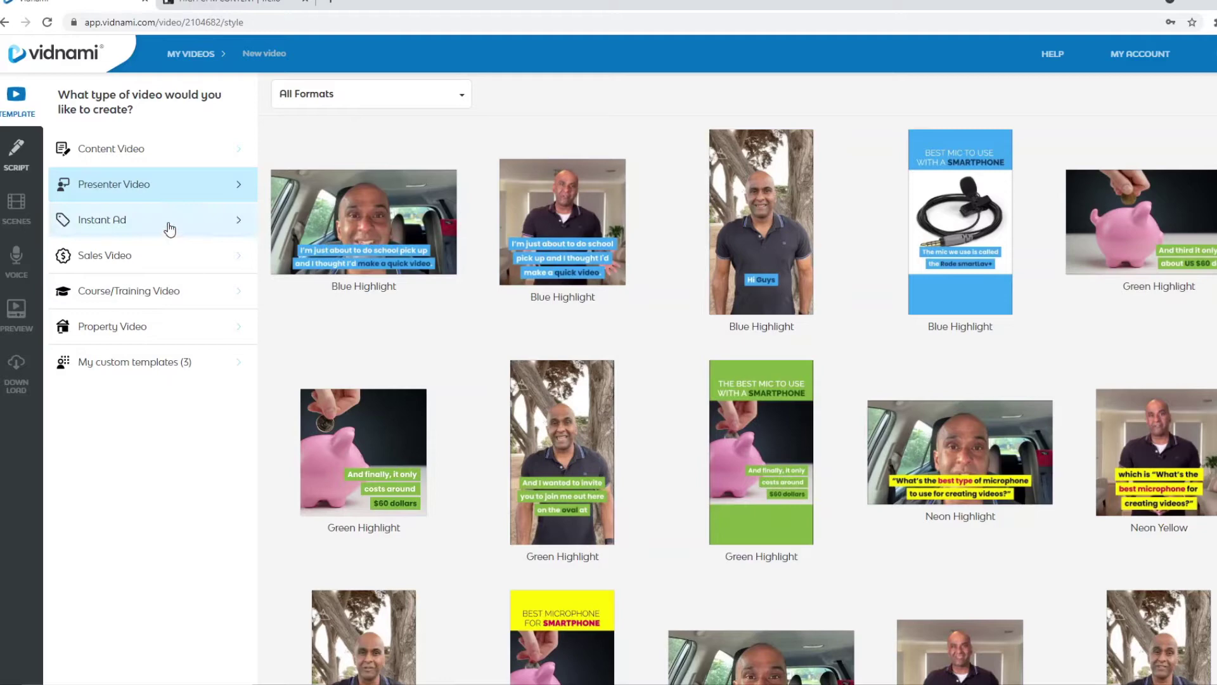
left_click(169, 228)
left_click(173, 254)
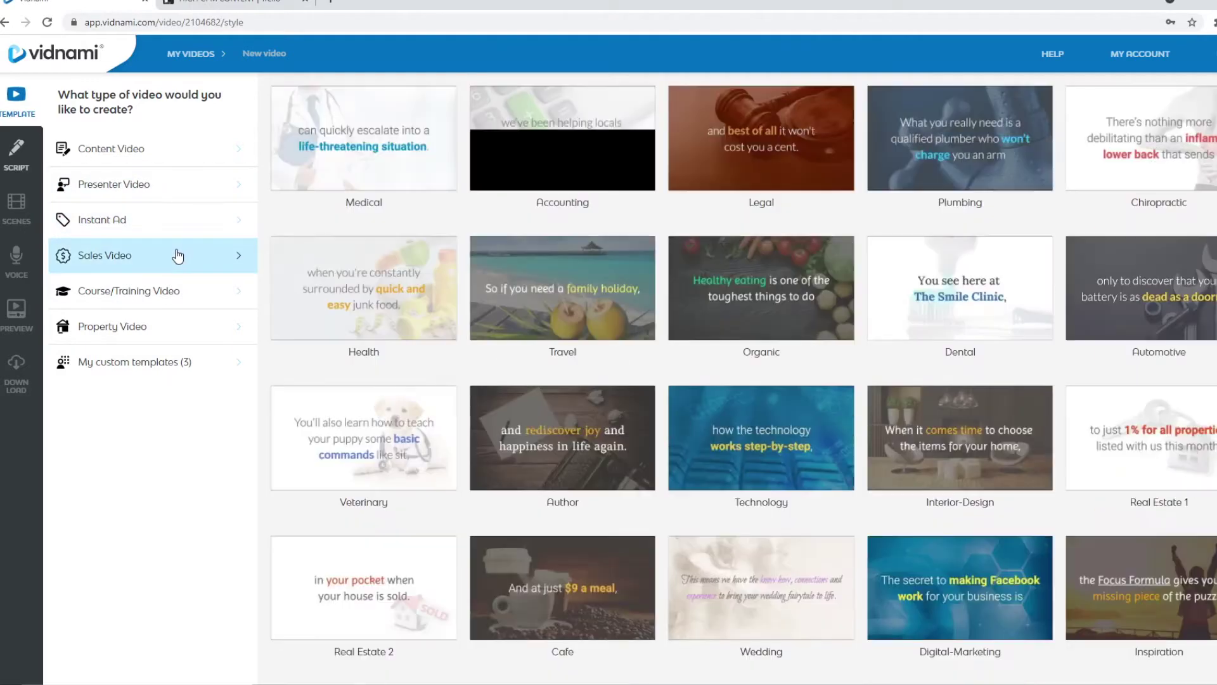
left_click(189, 294)
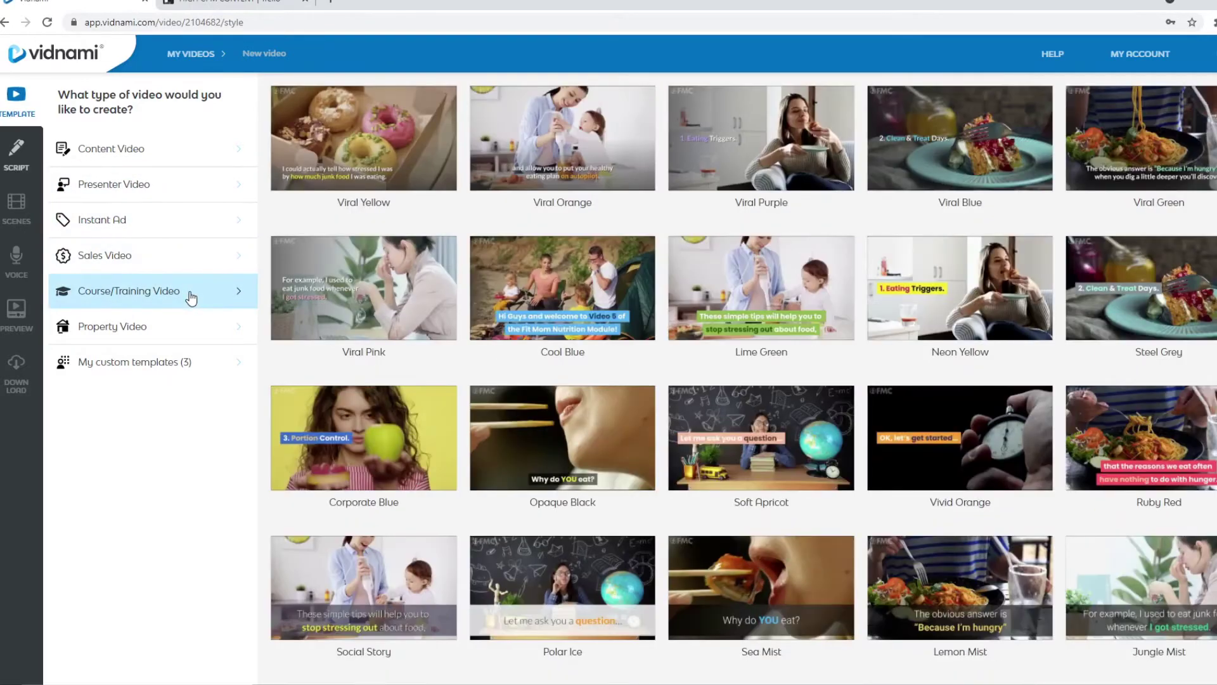
left_click(188, 329)
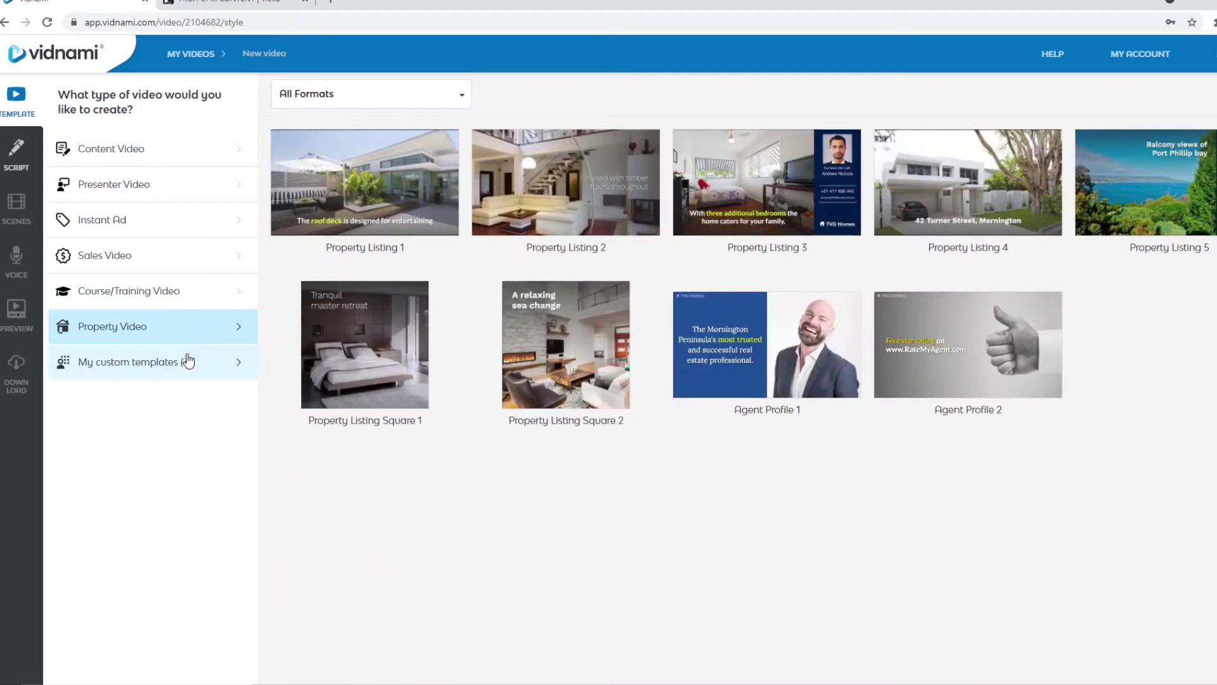
left_click(188, 362)
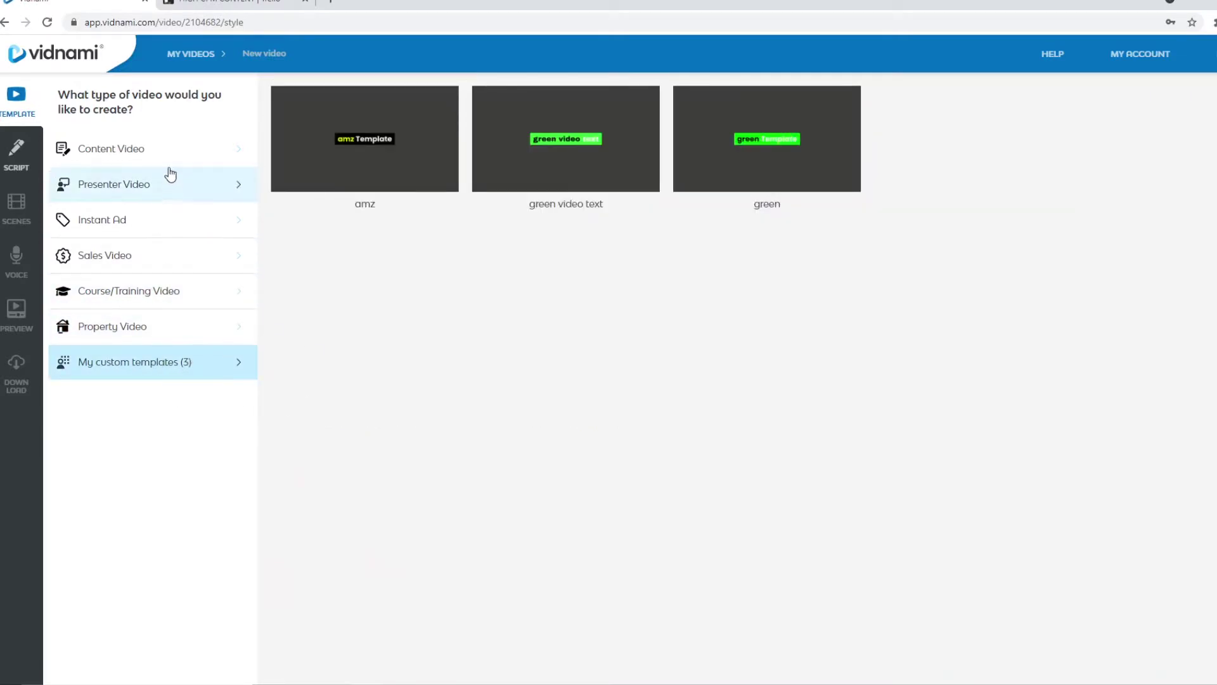
left_click(164, 151)
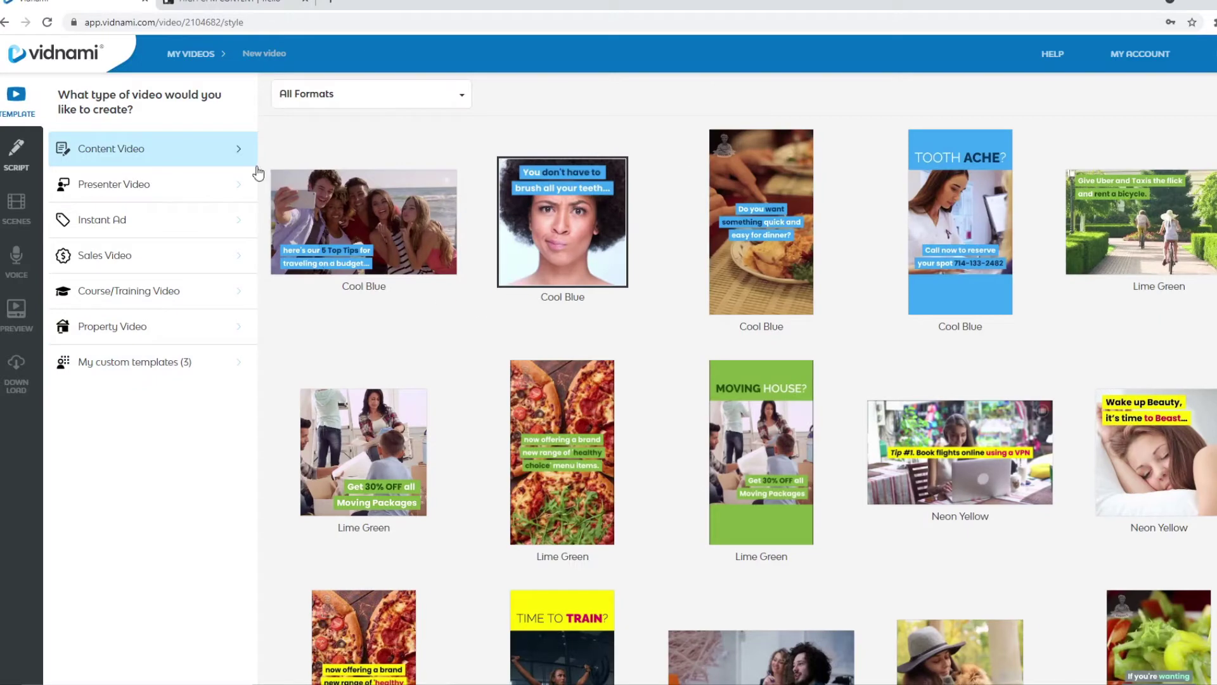
- Filter templates to Landscape (16:9) and open the Viral Blue template preview
left_click(374, 106)
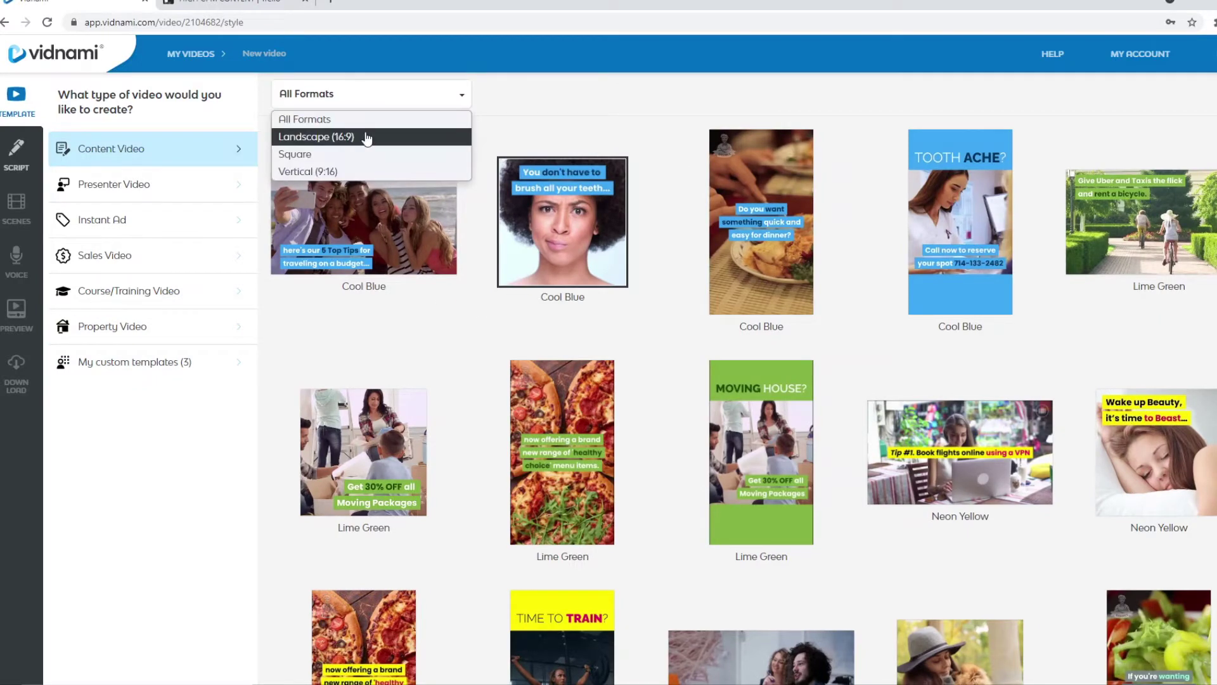
left_click(371, 138)
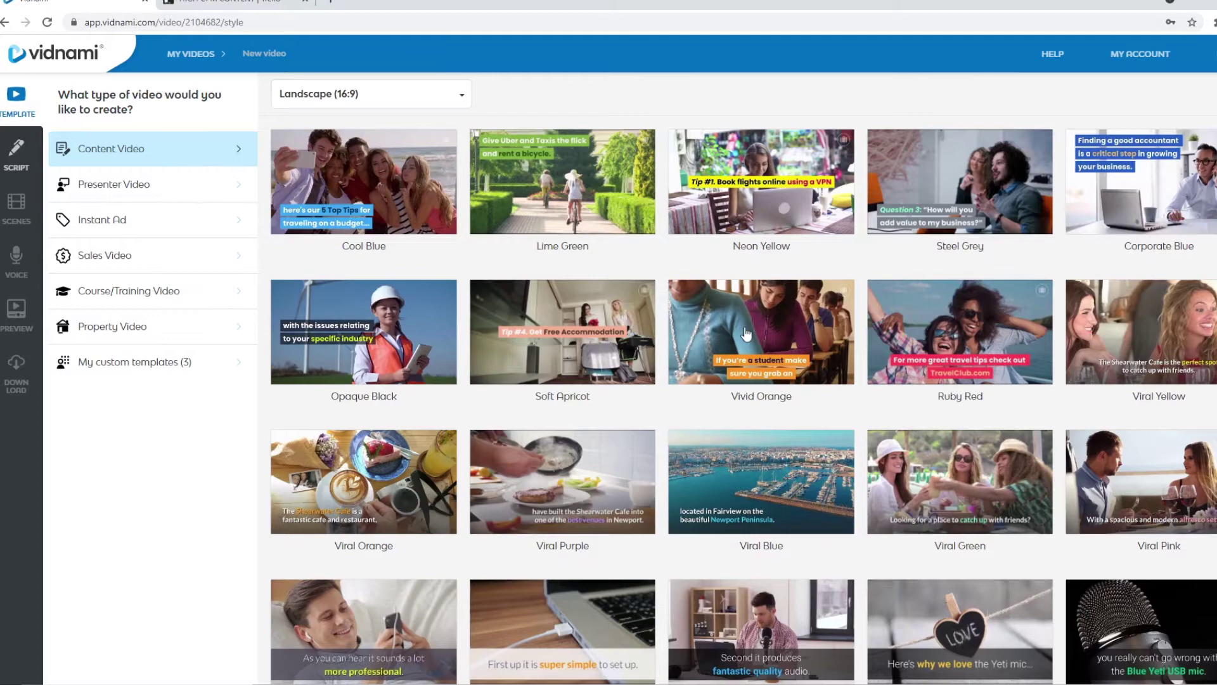
scroll(904, 332, "down", 2)
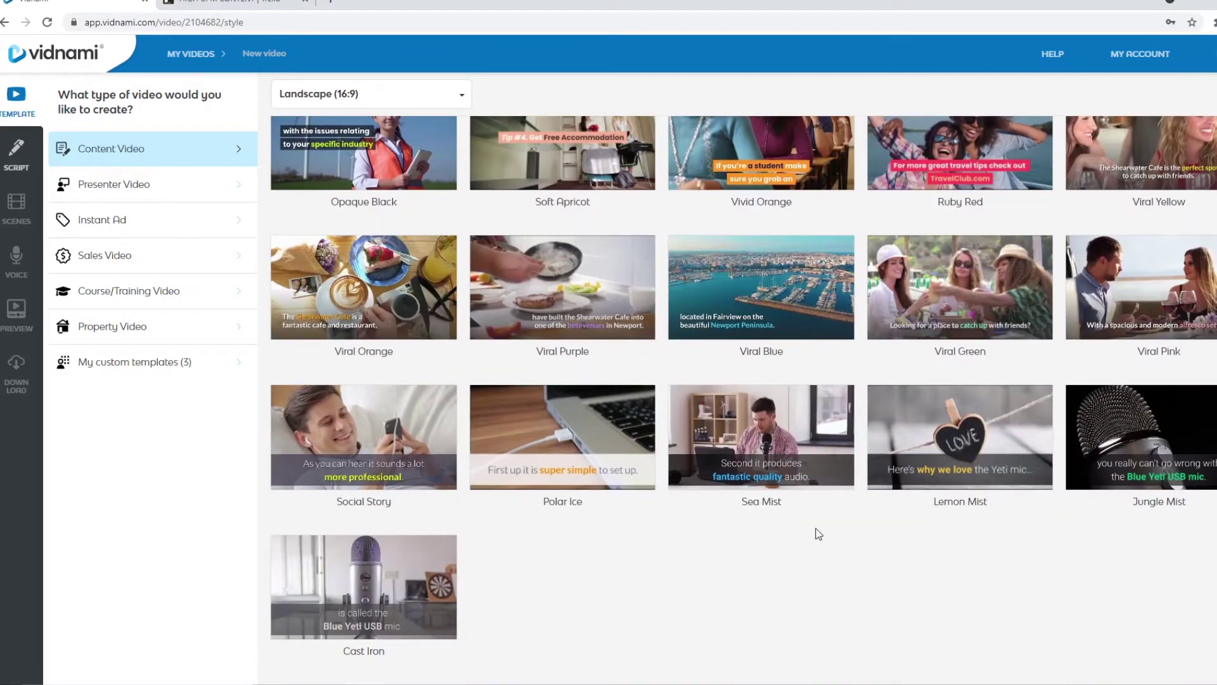
scroll(815, 536, "up", 2)
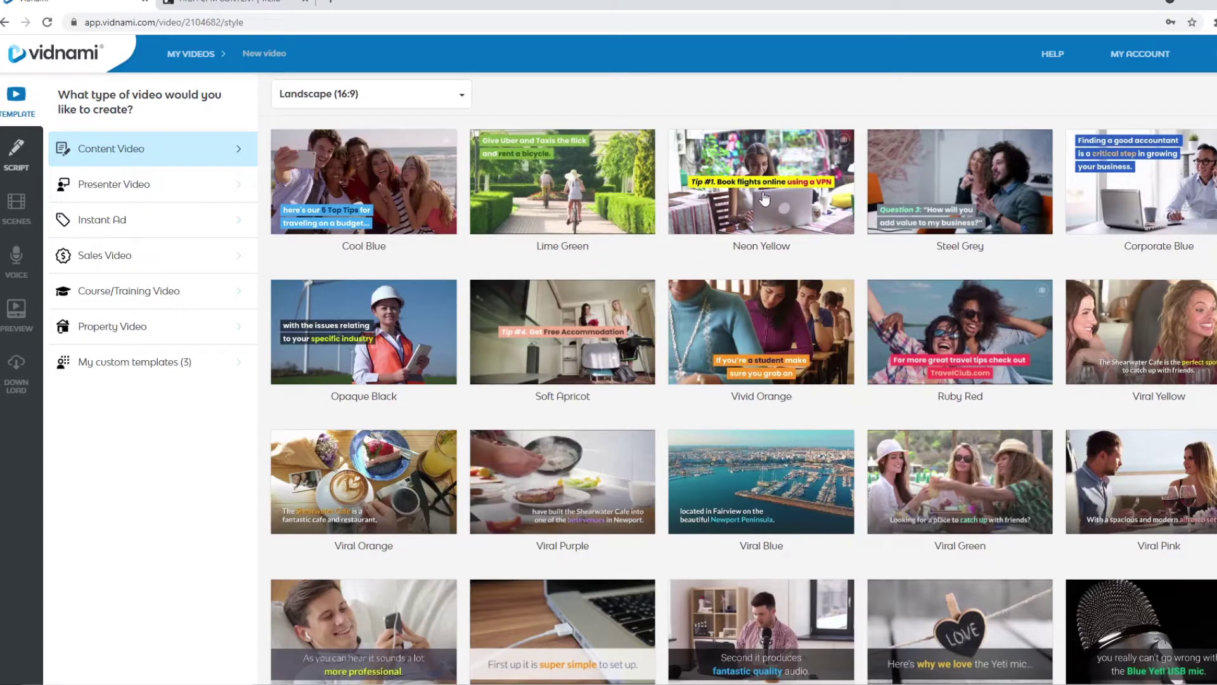
left_click(778, 464)
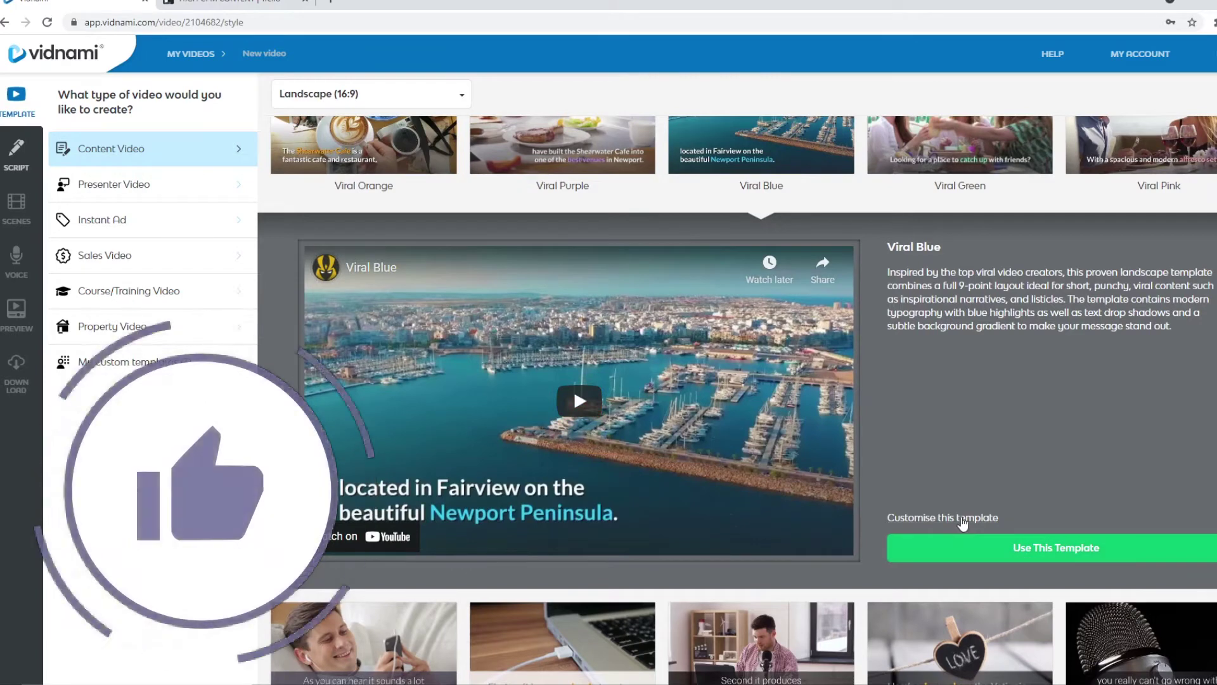
- Try a different highlight colour in Viral Blue's options, discard it, then use Viral Blue
left_click(960, 519)
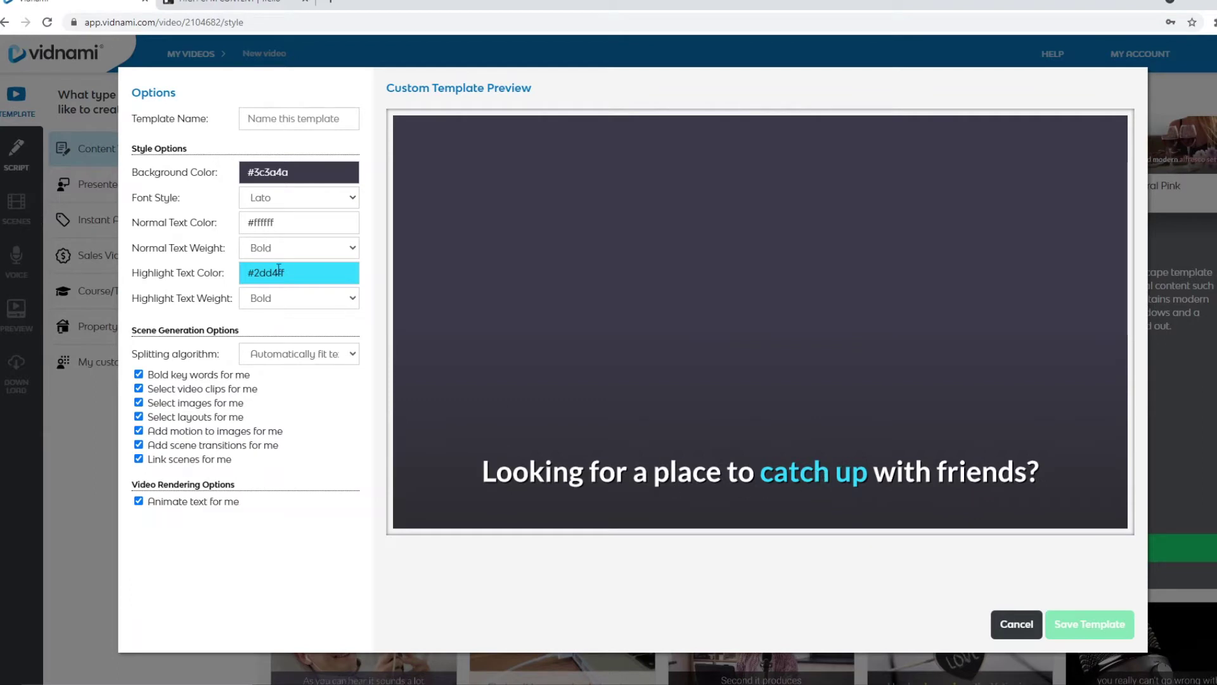
left_click(295, 272)
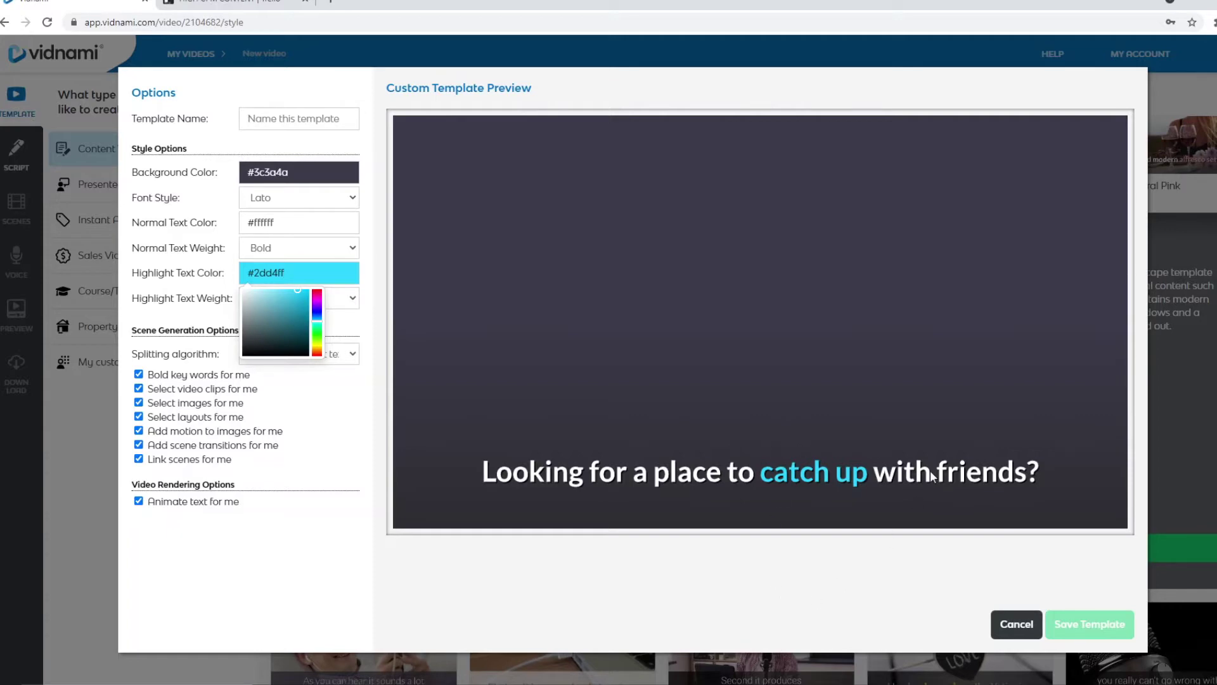
left_click(1017, 624)
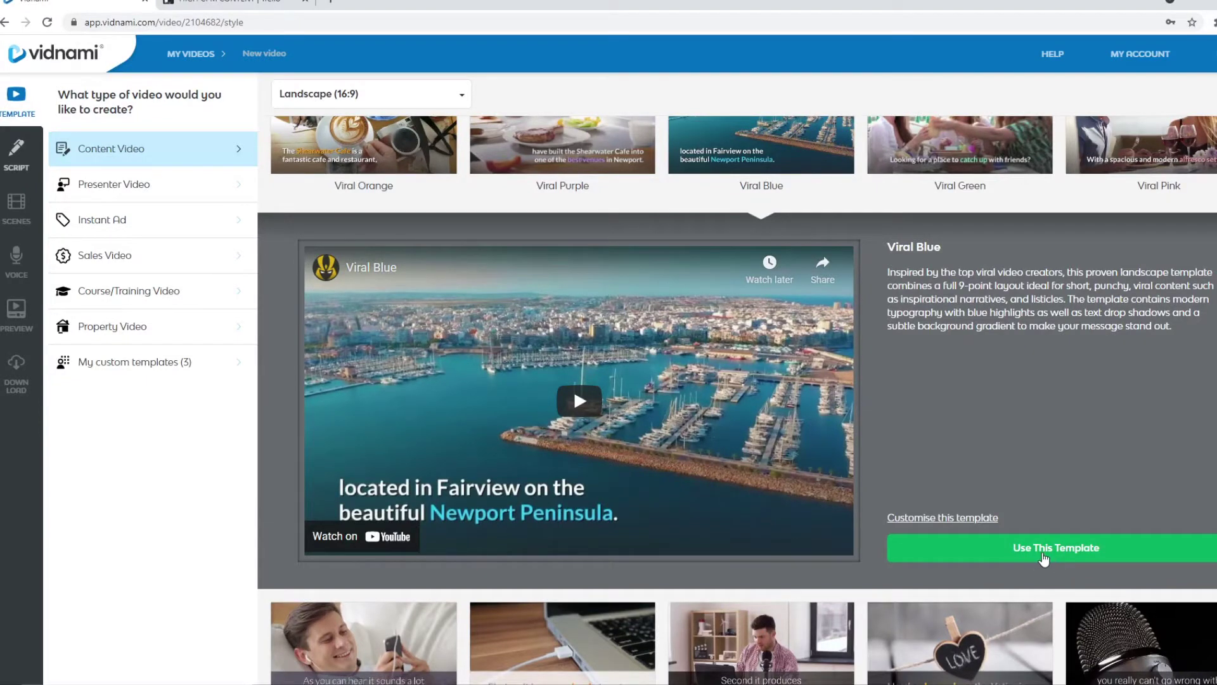
left_click(1046, 549)
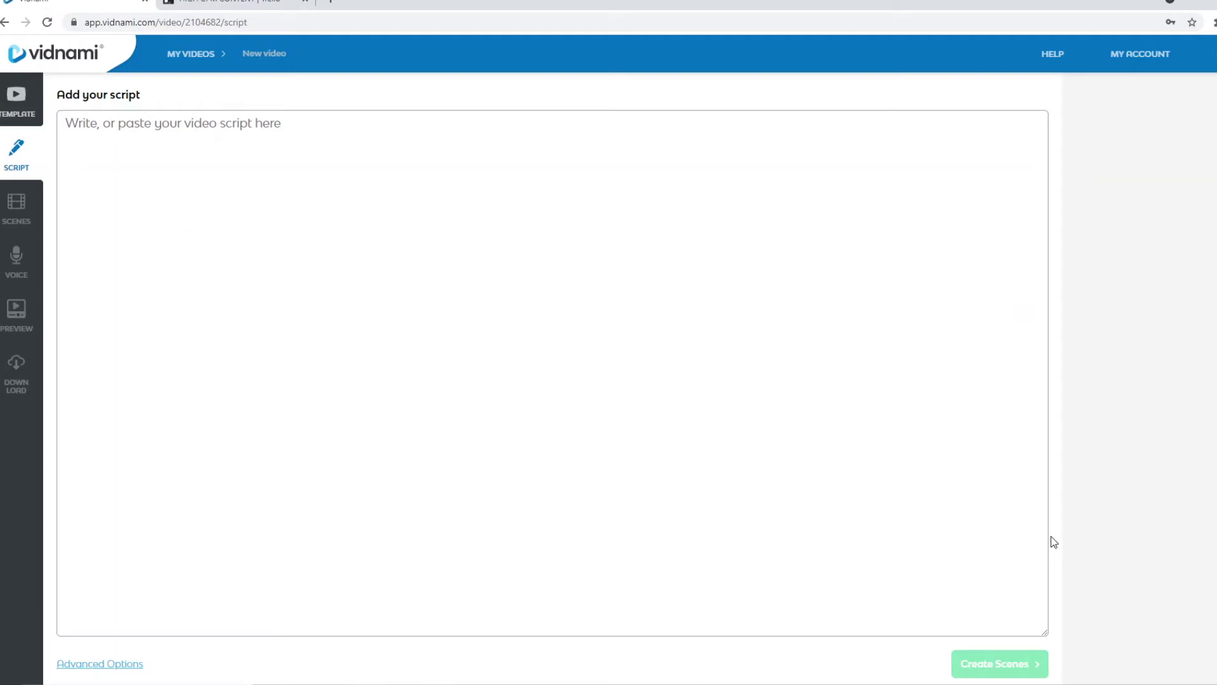
- Paste the egg diet plan script into the empty script editor
right_click(203, 142)
left_click(250, 244)
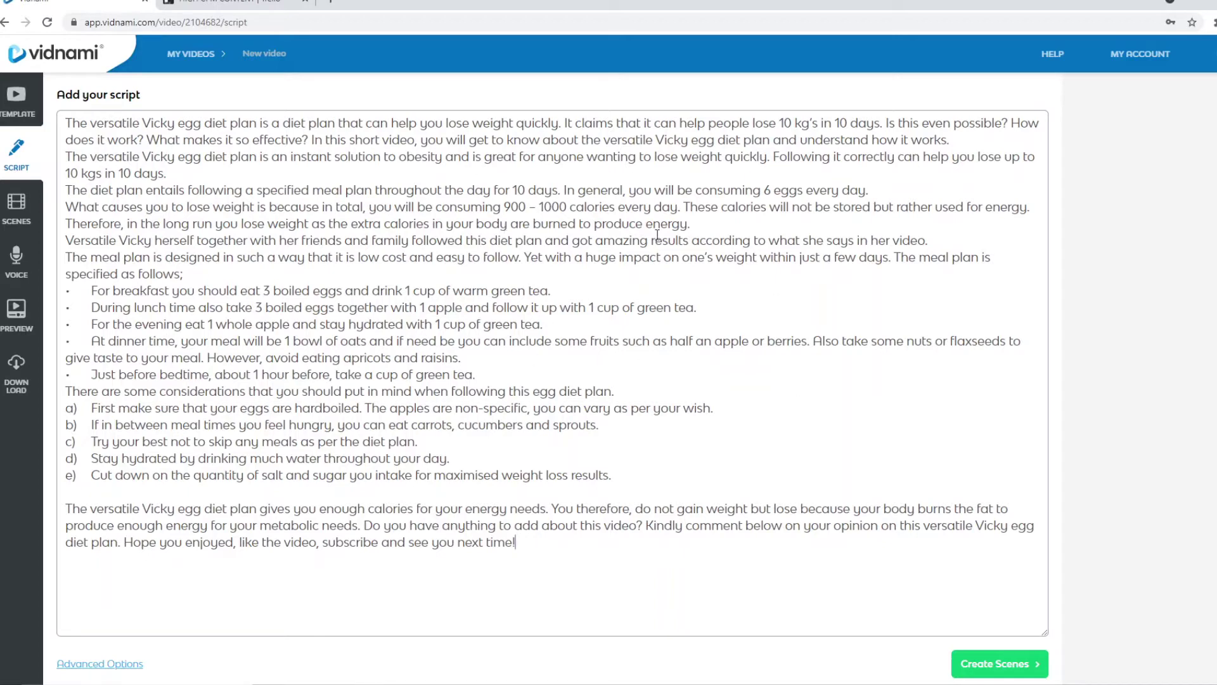
right_click(435, 403)
left_click(1179, 597)
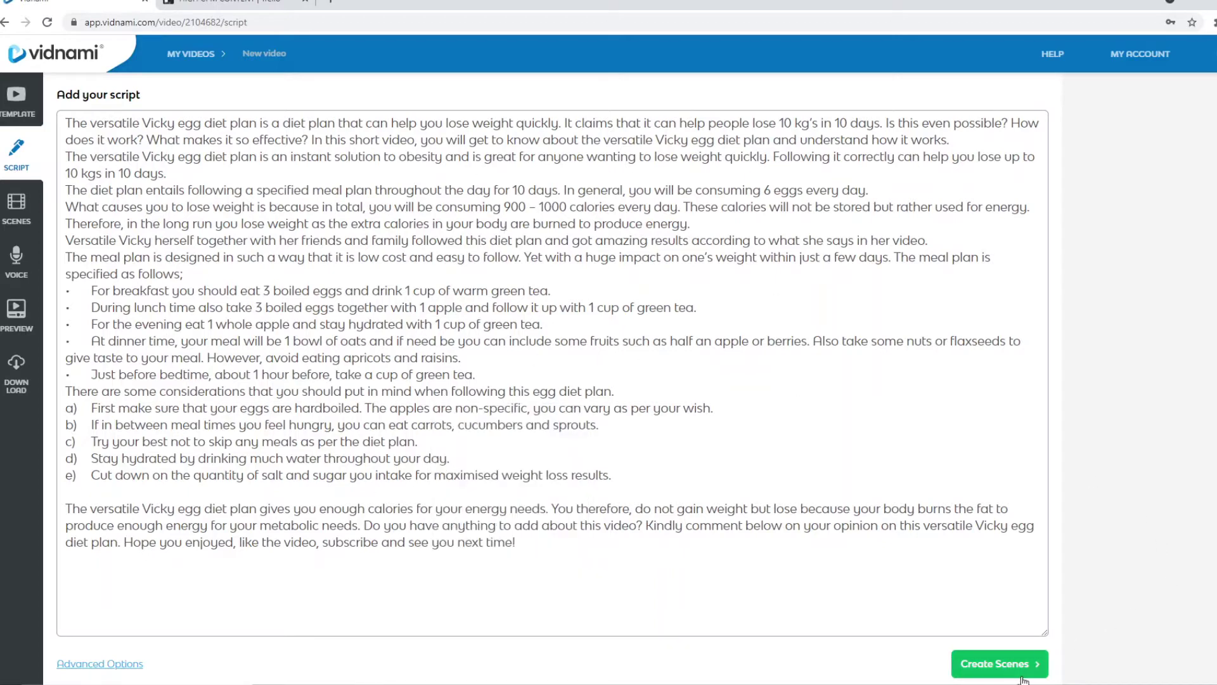
- Generate the 44-scene storyboard from the pasted script with Create Scenes
left_click(999, 664)
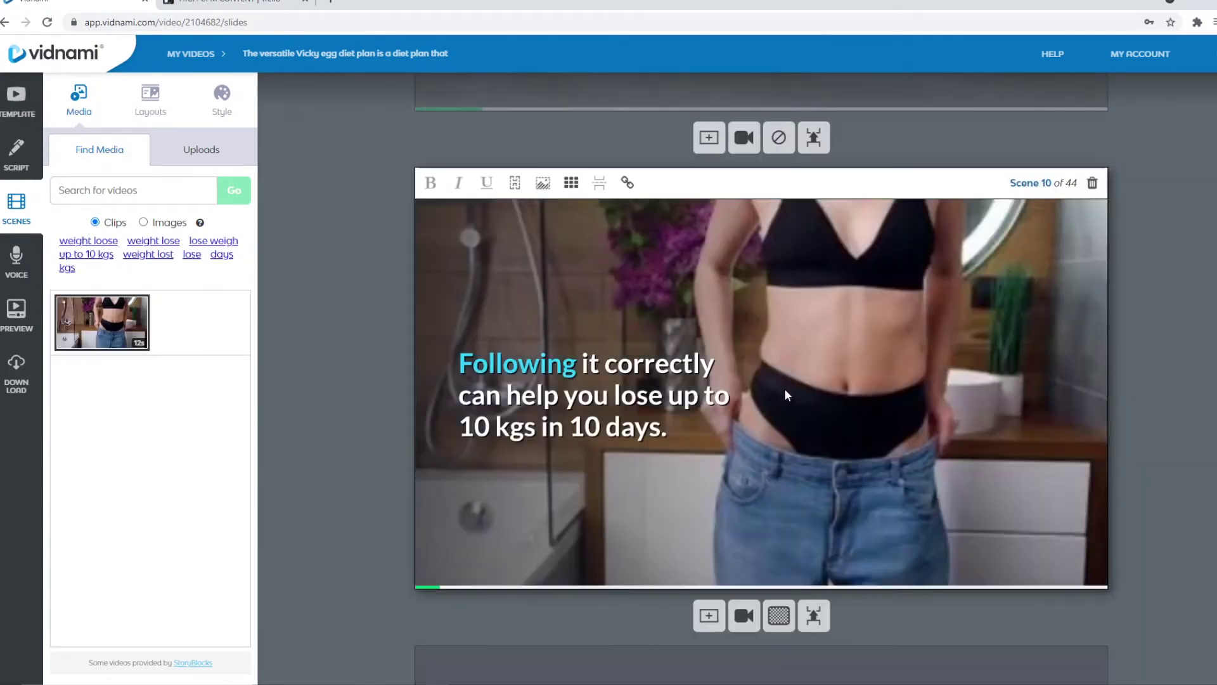
scroll(784, 389, "up", 15)
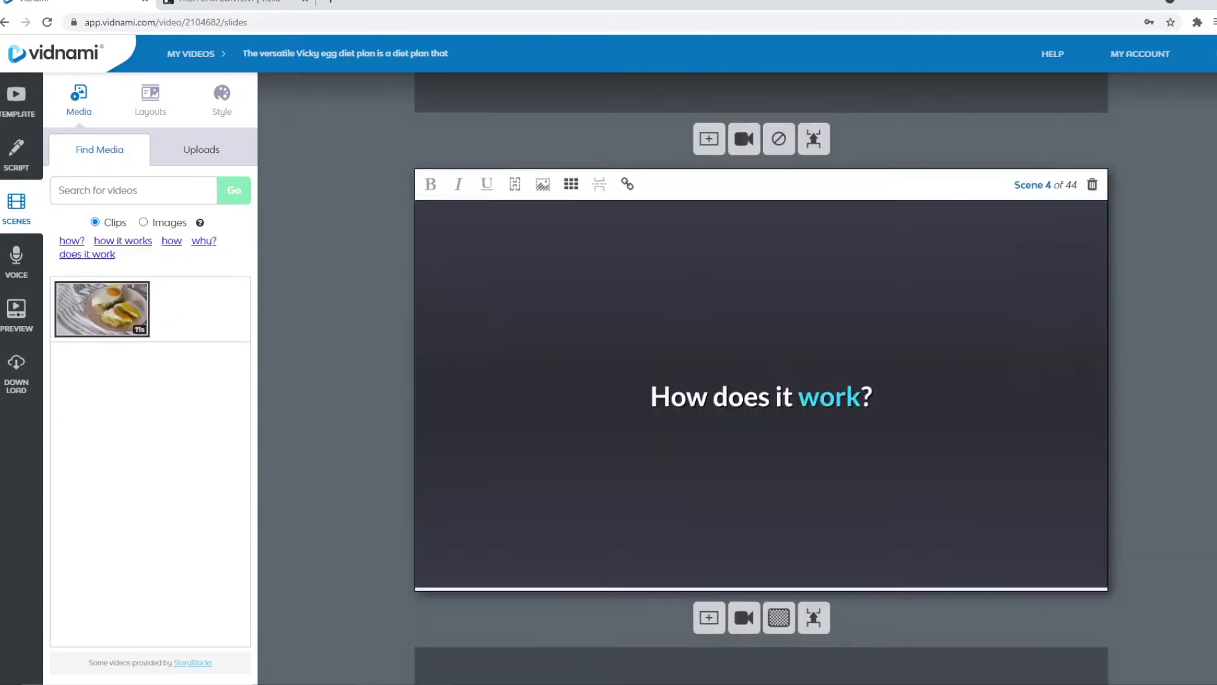
scroll(781, 395, "up", 3)
scroll(780, 396, "up", 2)
scroll(781, 397, "up", 3)
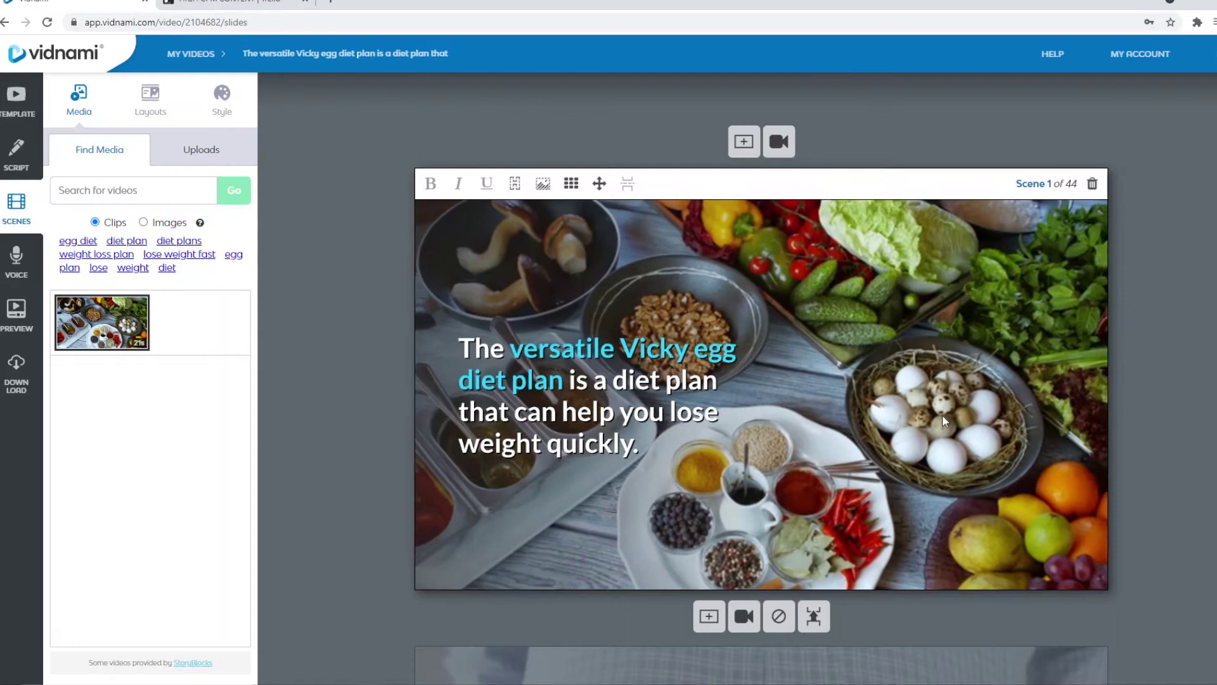
scroll(819, 372, "down", 1)
scroll(852, 454, "down", 4)
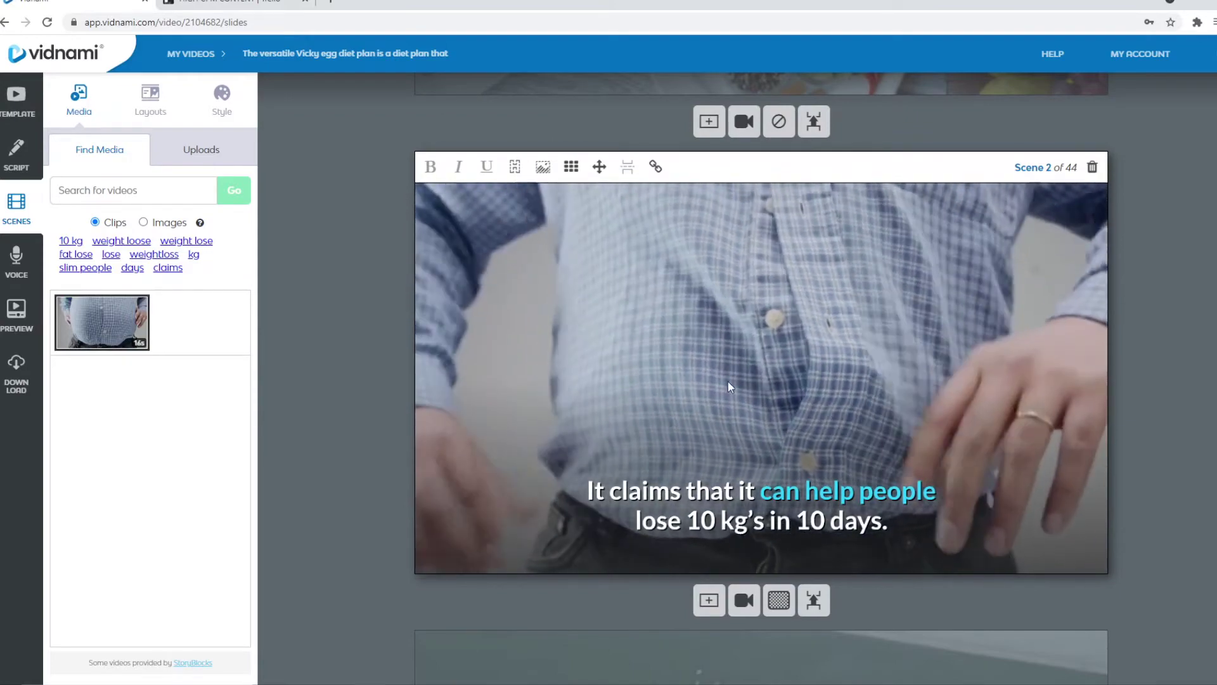
scroll(727, 389, "up", 5)
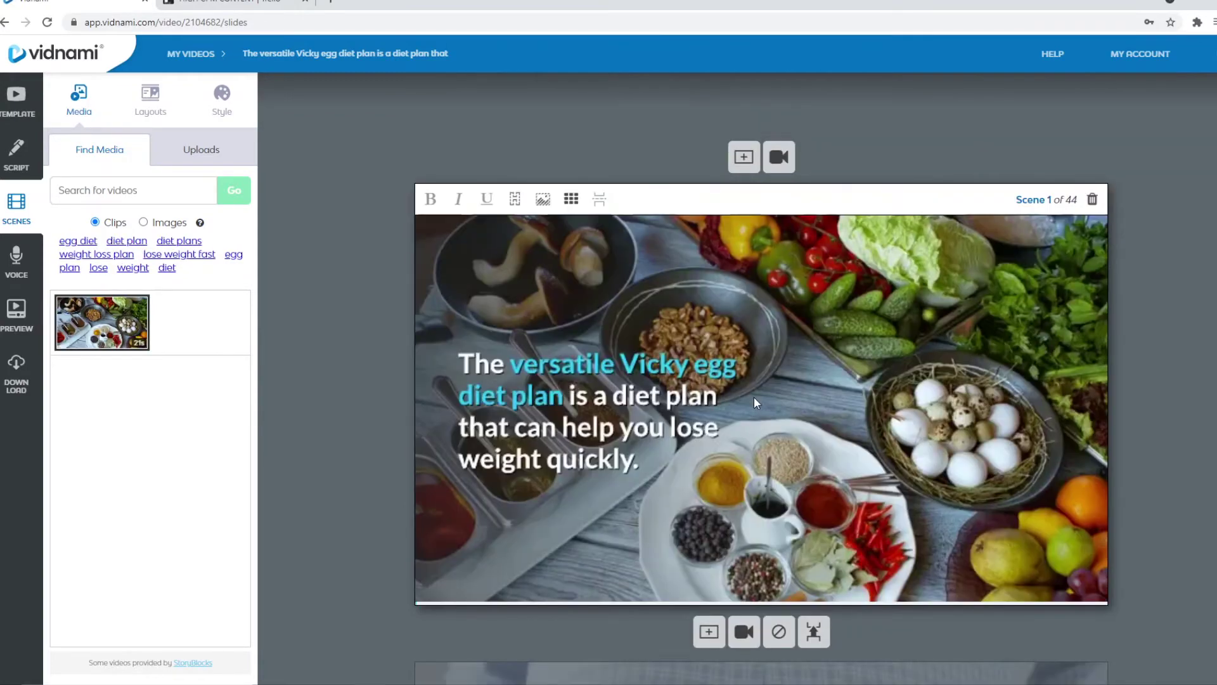
scroll(755, 404, "down", 1)
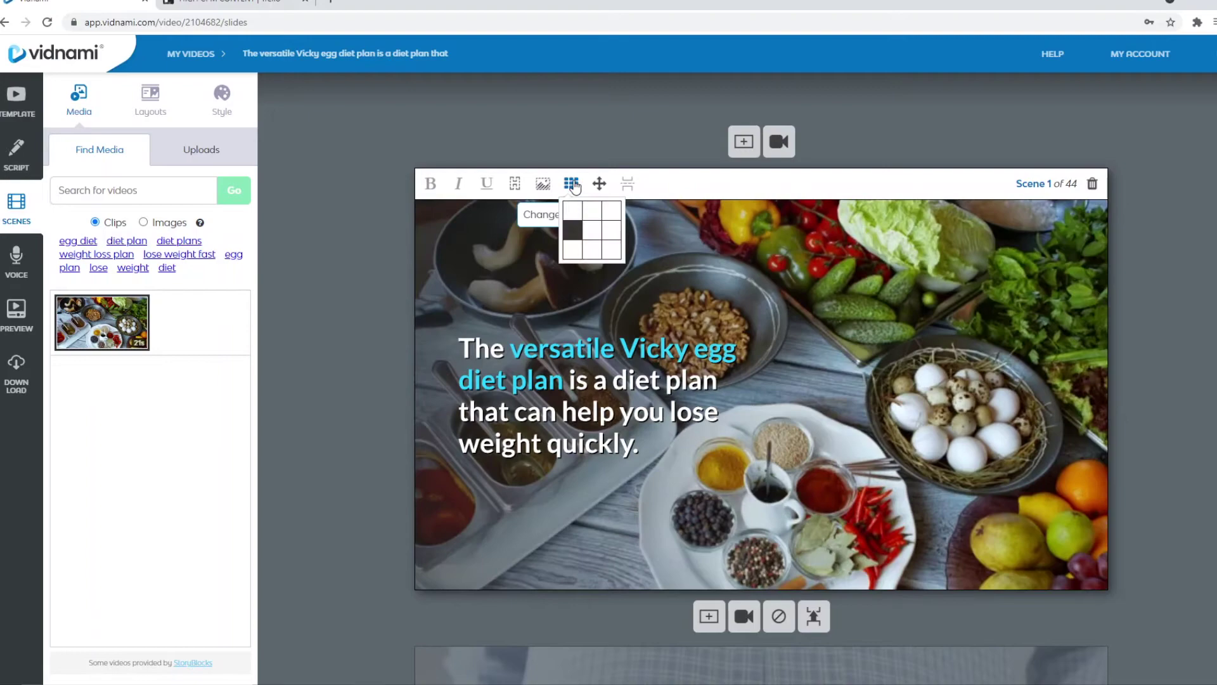
- Move the captions of Scenes 1, 3, 4 and 5 to bottom centre
left_click(594, 254)
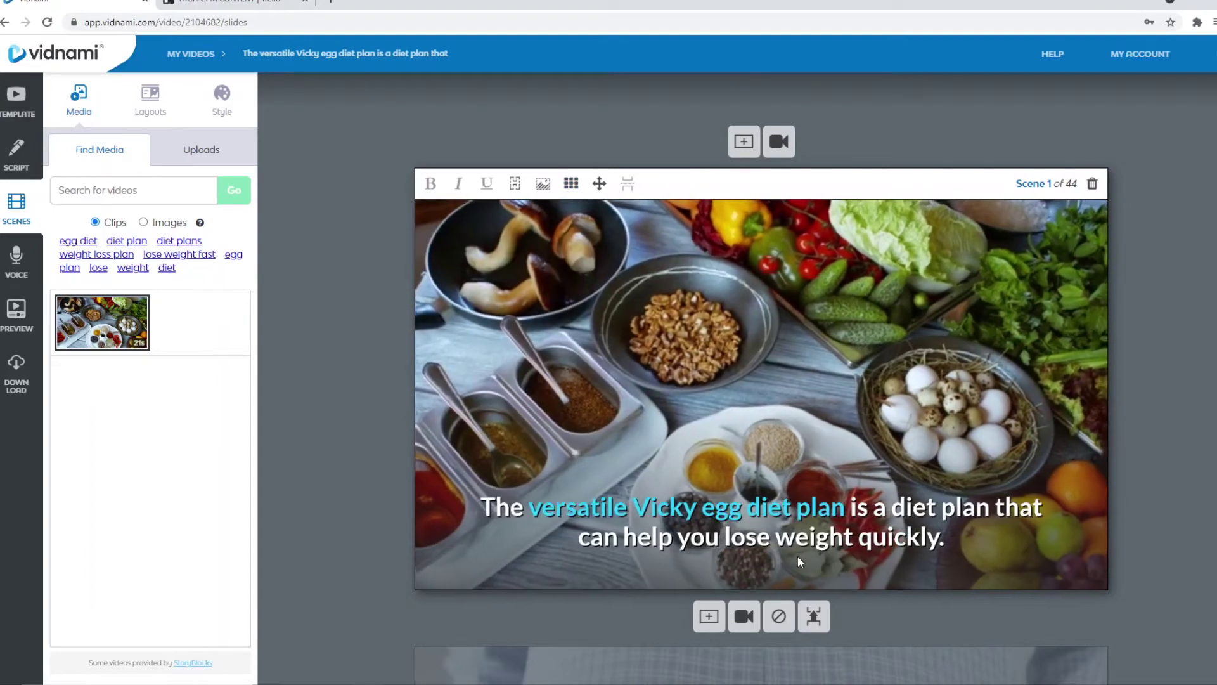
scroll(727, 343, "down", 3)
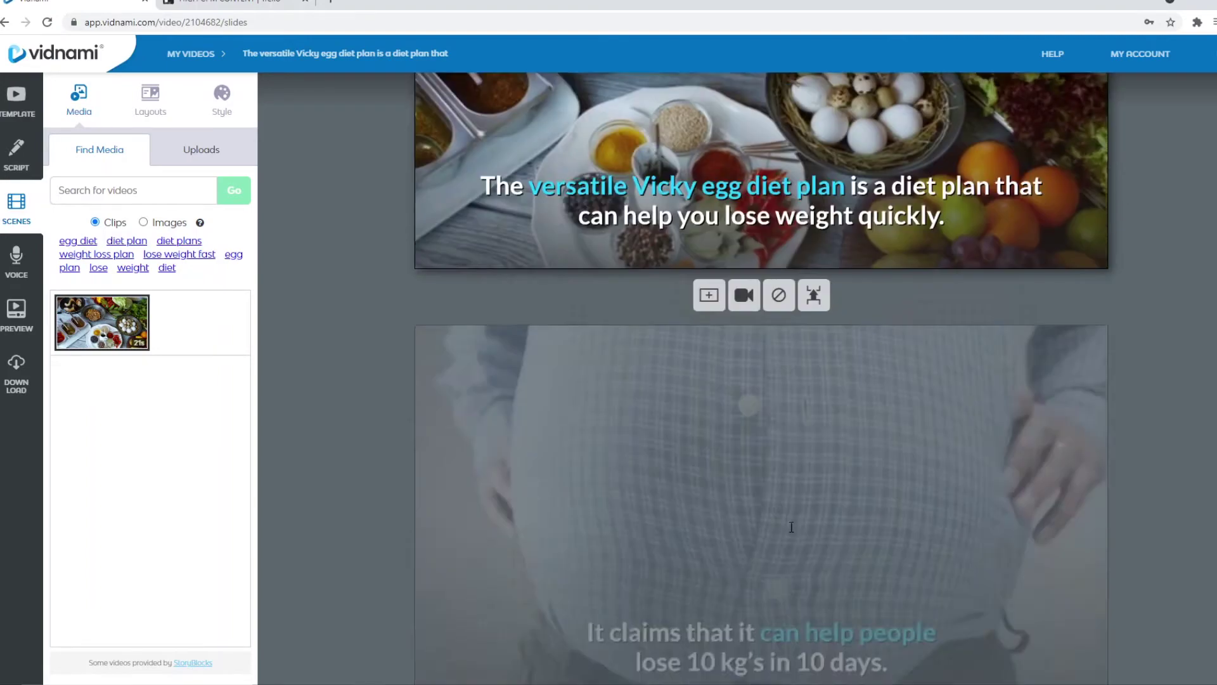
scroll(728, 342, "down", 2)
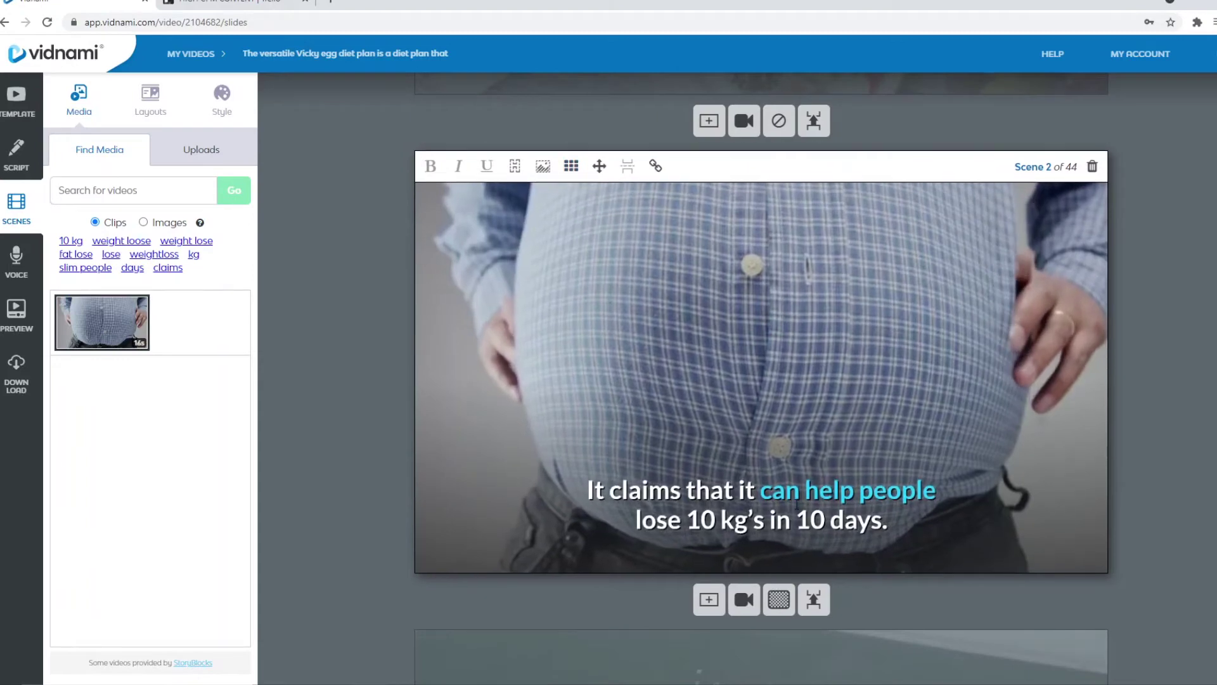
scroll(800, 509, "down", 2)
left_click(752, 419)
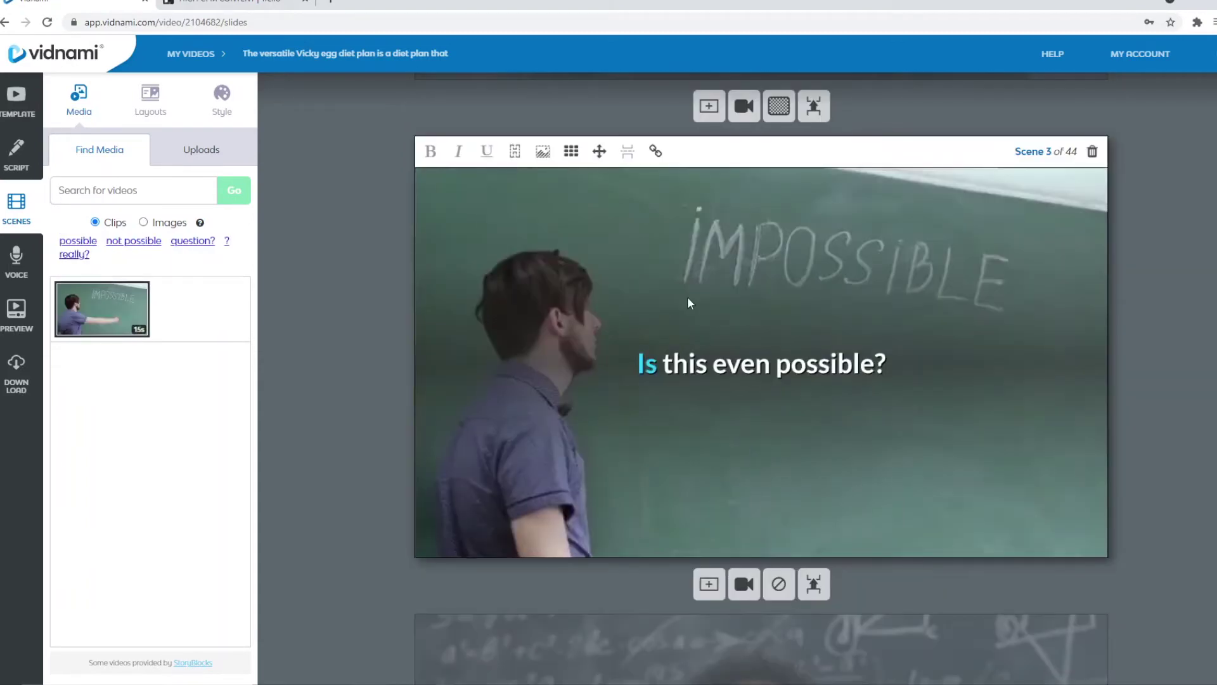
left_click(591, 222)
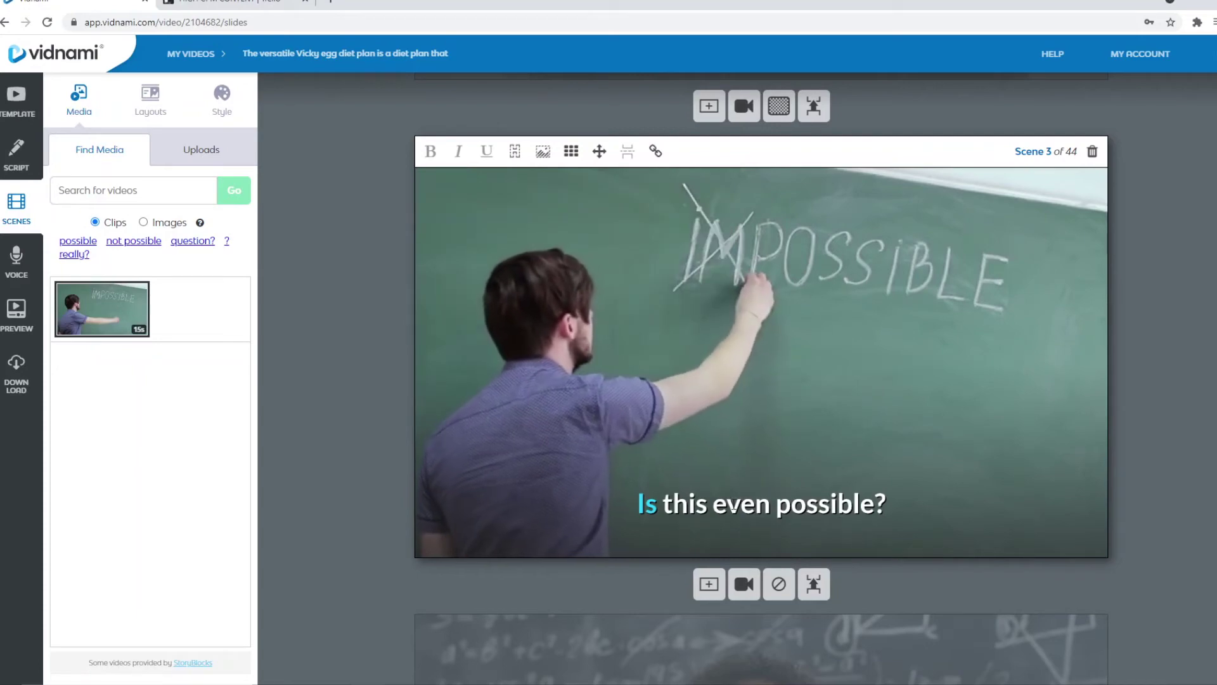
scroll(666, 333, "down", 5)
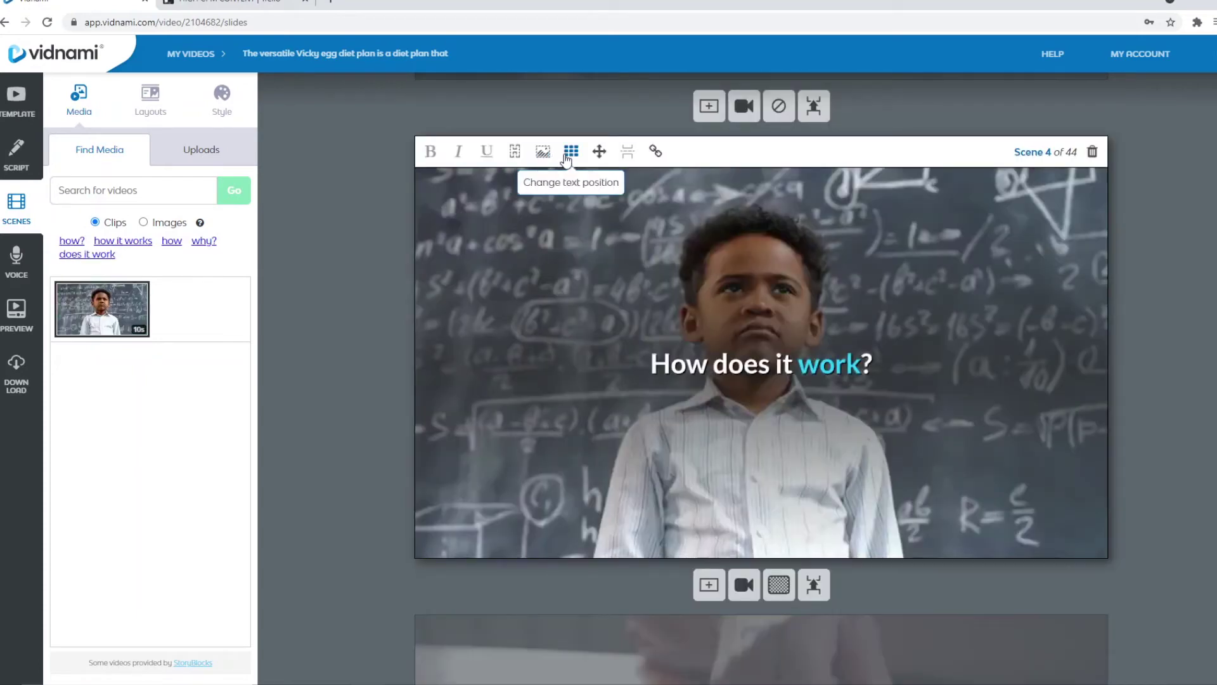
left_click(593, 217)
scroll(594, 214, "down", 5)
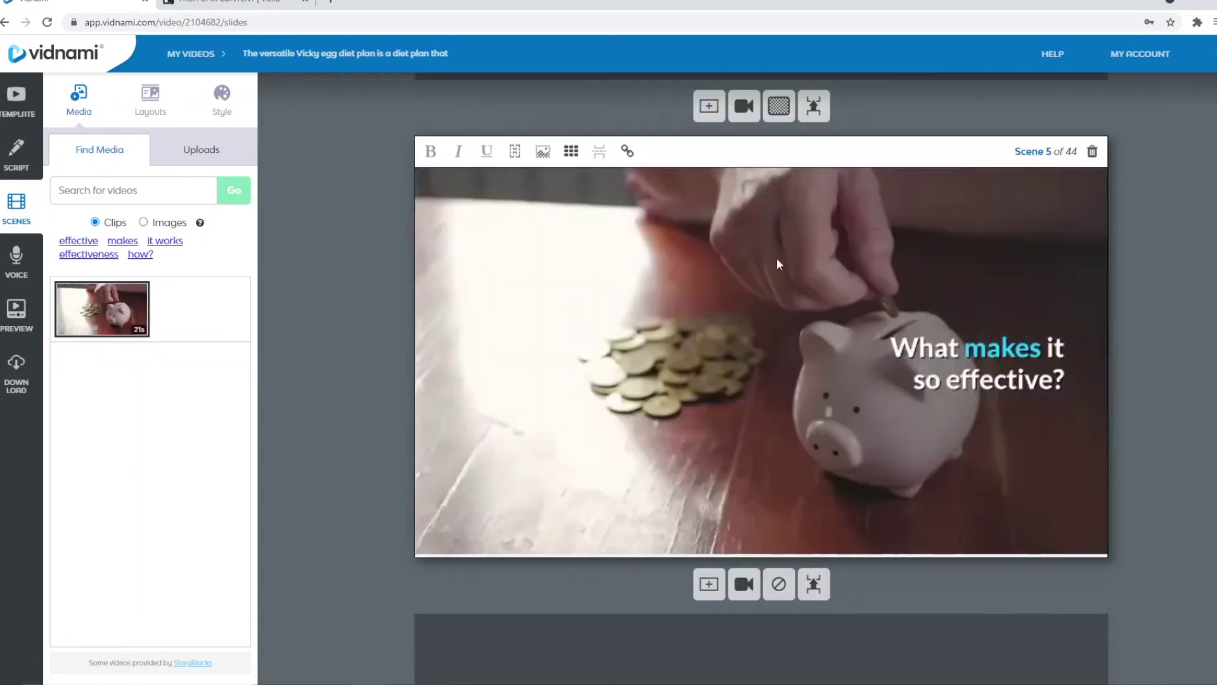
left_click(591, 218)
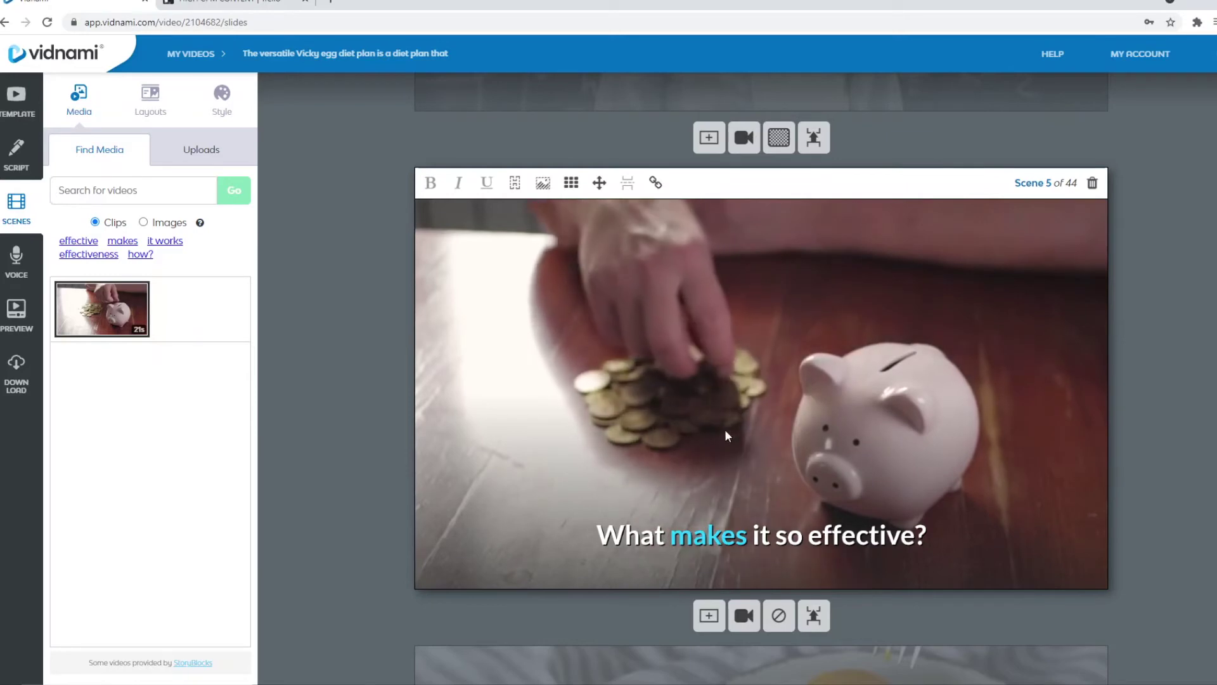
left_click(150, 225)
type("effectiv")
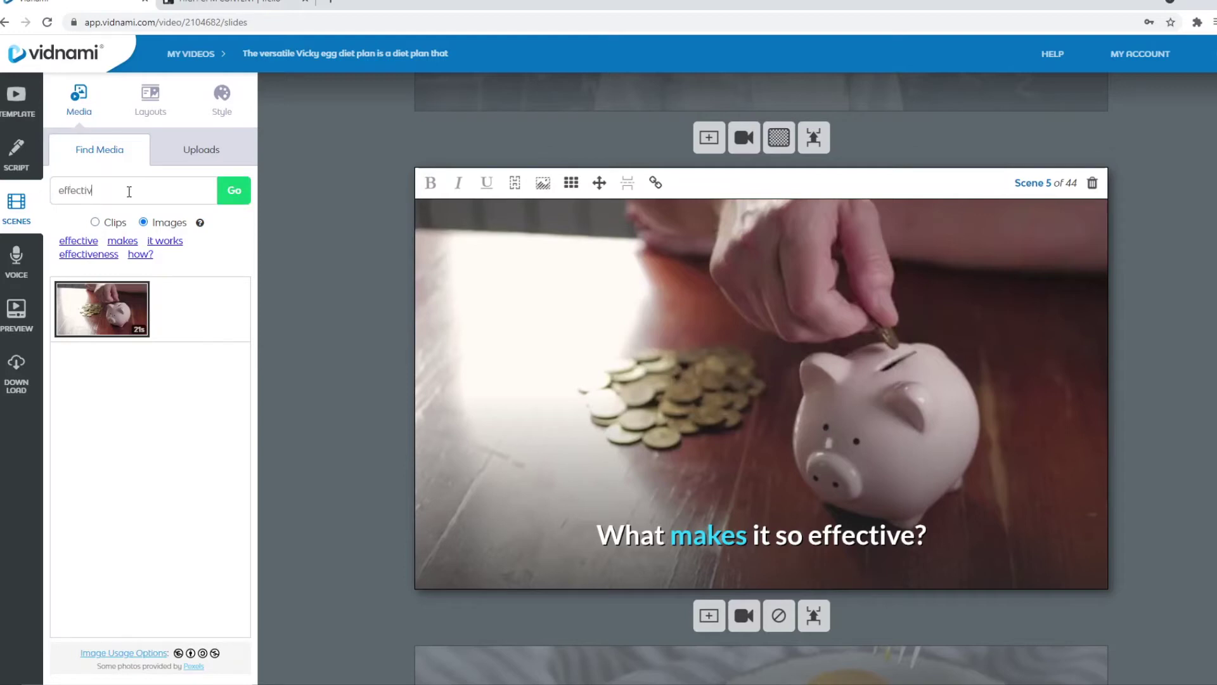
type("e")
key("Return")
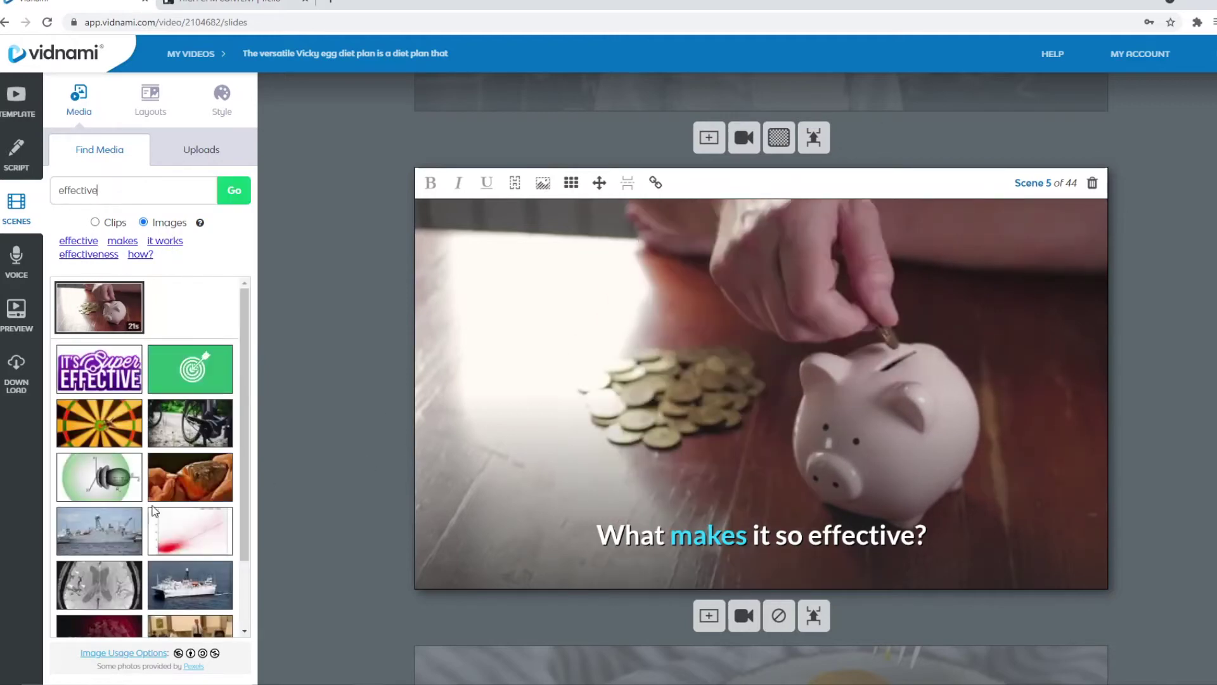
scroll(156, 511, "down", 1)
scroll(162, 519, "up", 1)
left_click(201, 371)
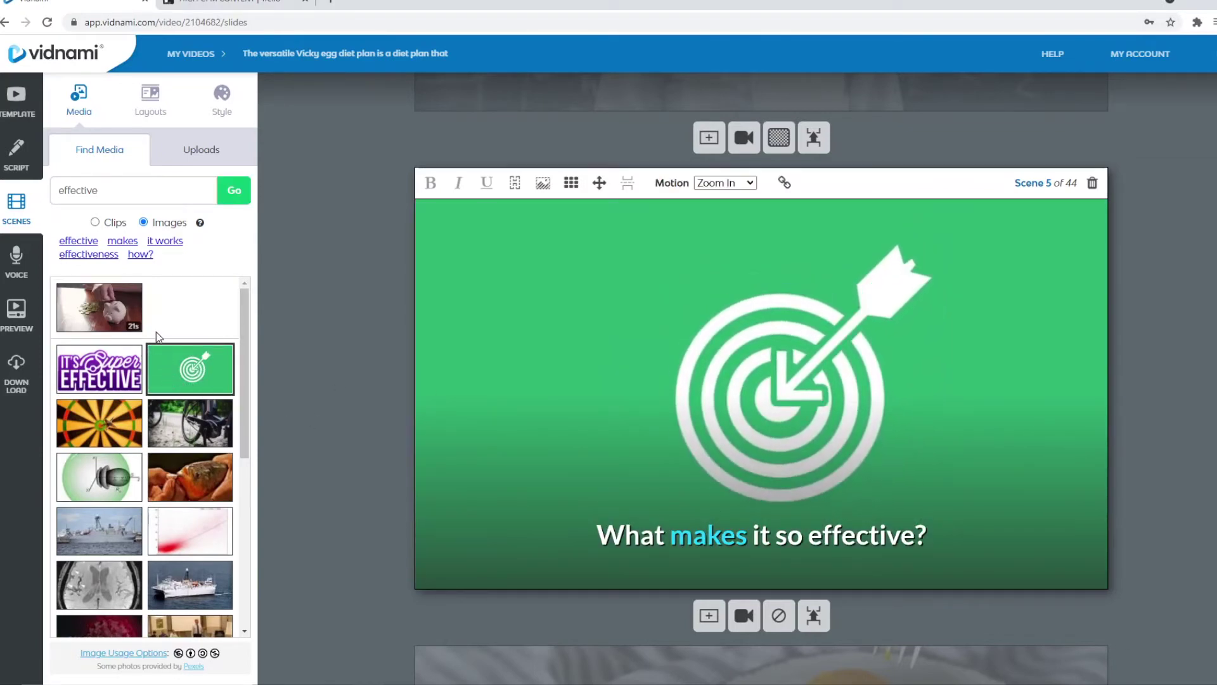
left_click(95, 223)
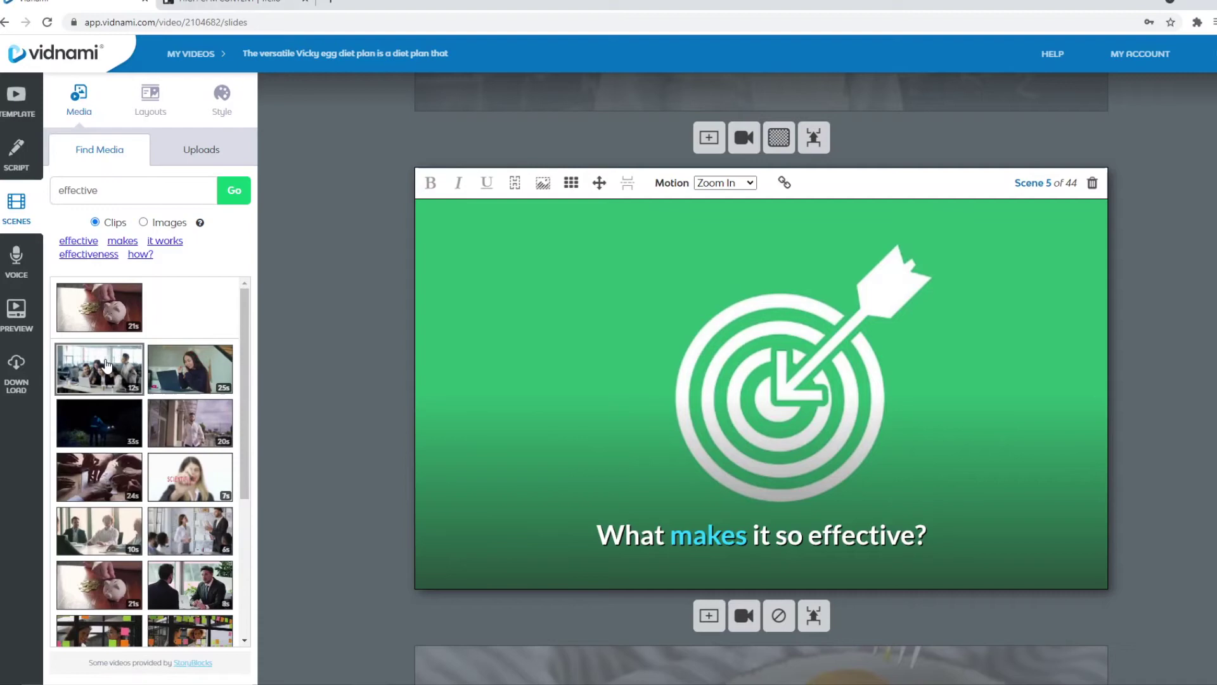
scroll(107, 364, "down", 2)
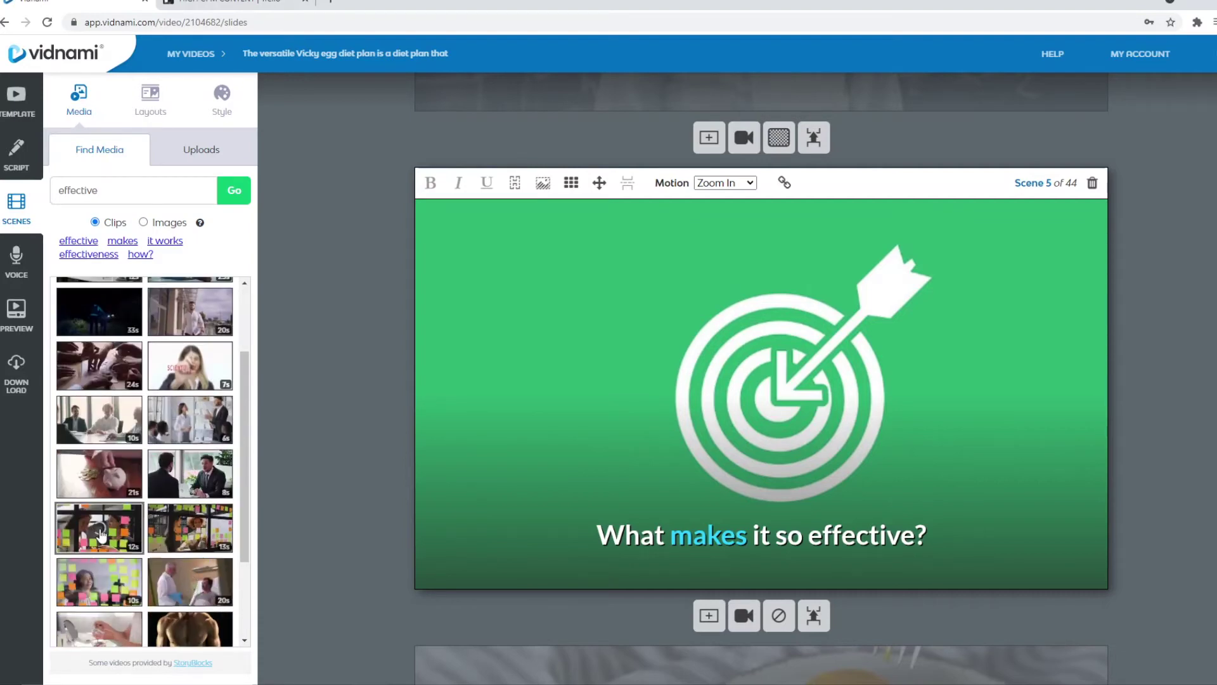
left_click(96, 595)
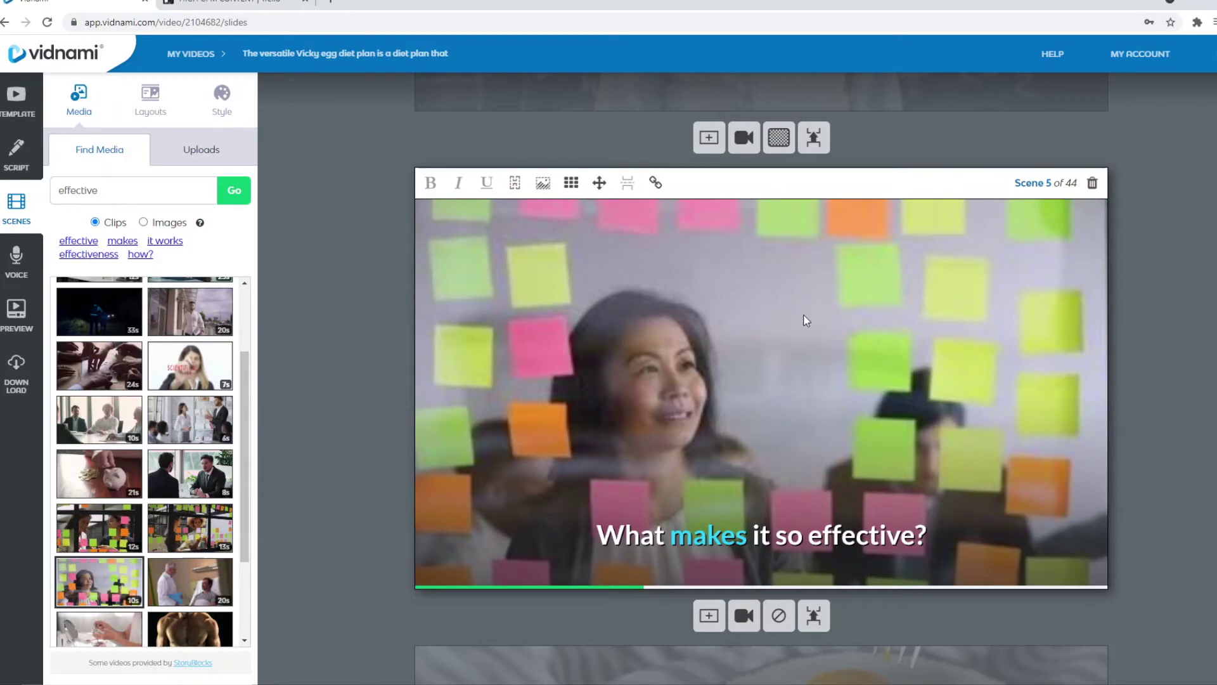
scroll(804, 345, "down", 5)
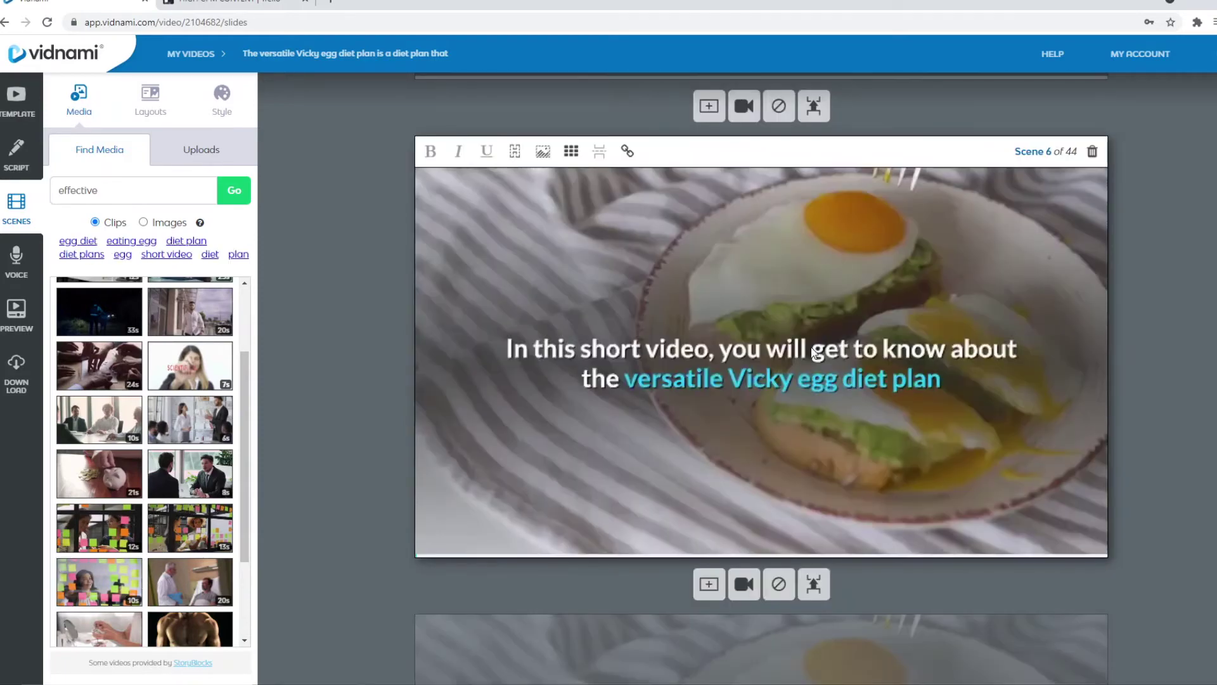
scroll(812, 347, "down", 5)
scroll(811, 349, "down", 5)
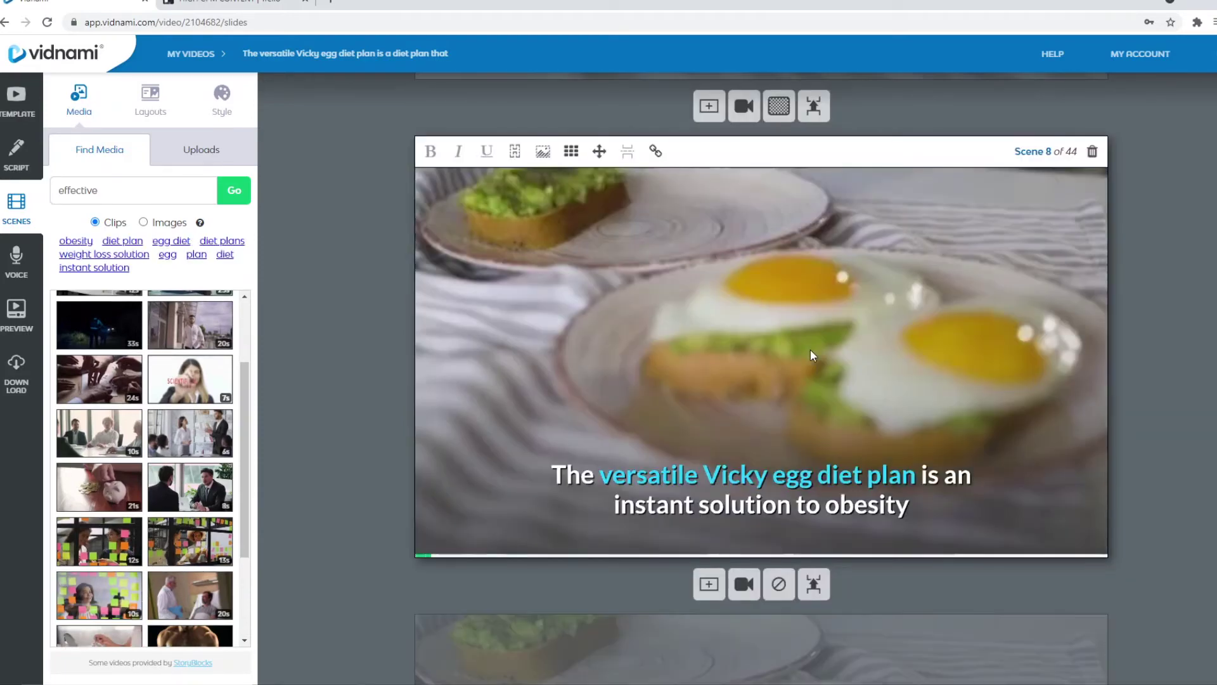
scroll(894, 364, "down", 5)
scroll(894, 362, "down", 5)
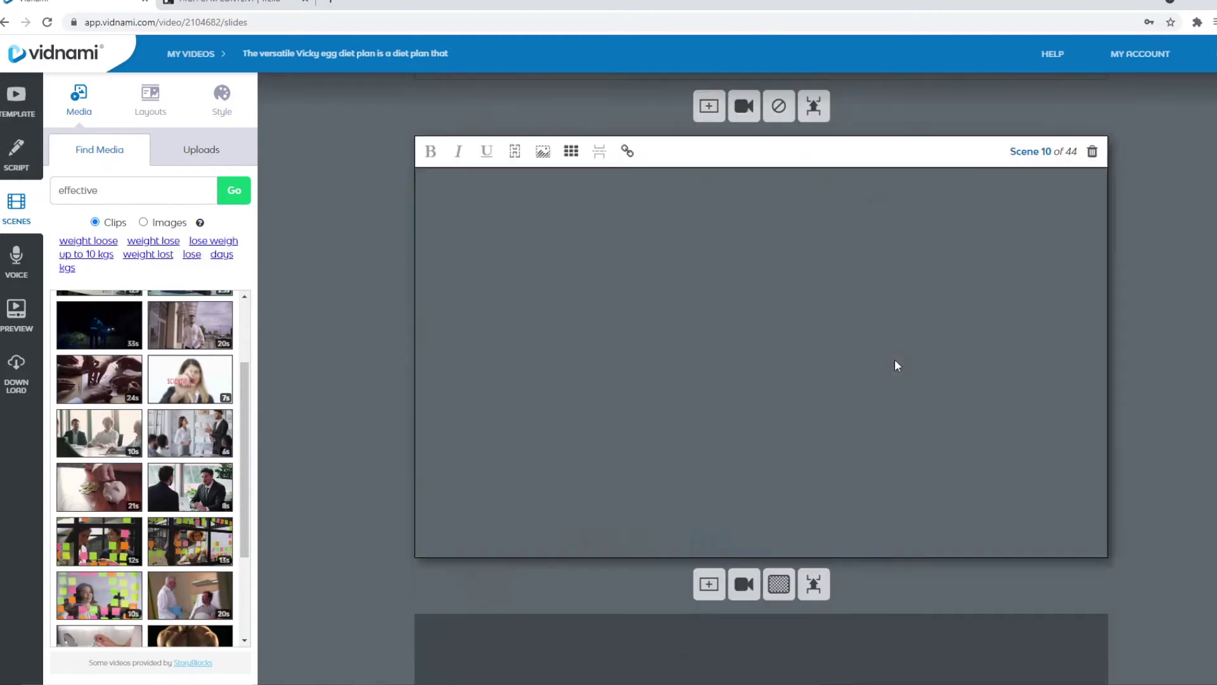
scroll(895, 358, "down", 5)
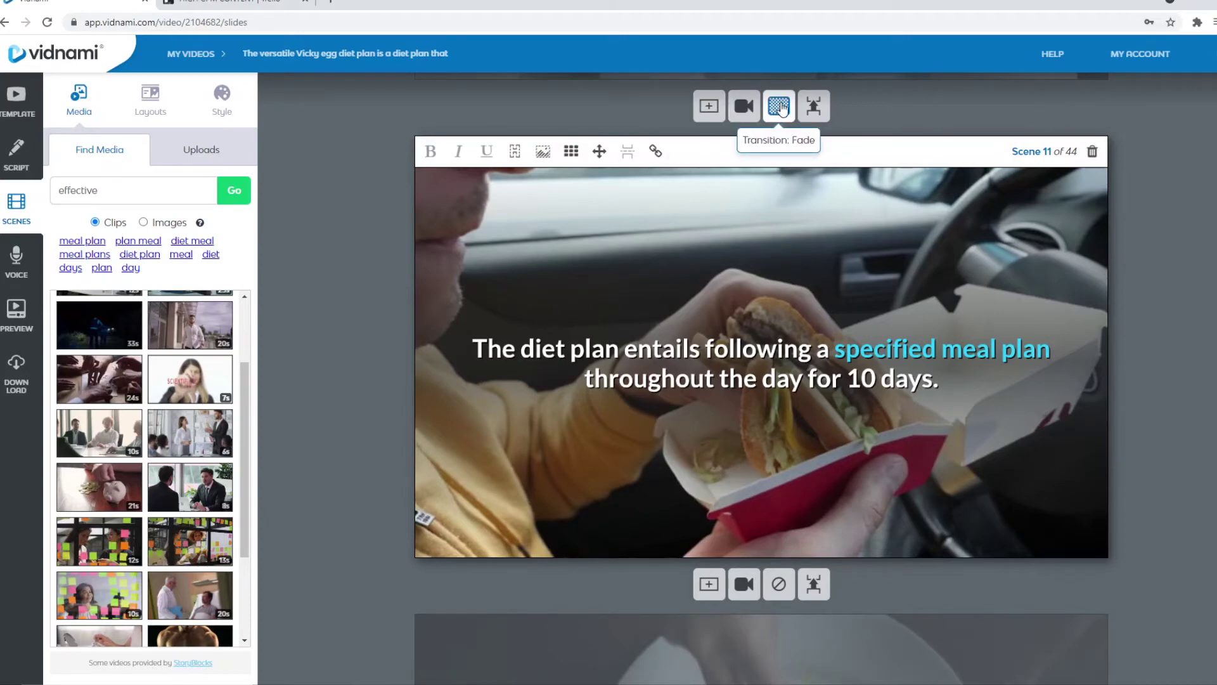
- Replace Scene 11's Fade transition with Melt Up Left
left_click(778, 107)
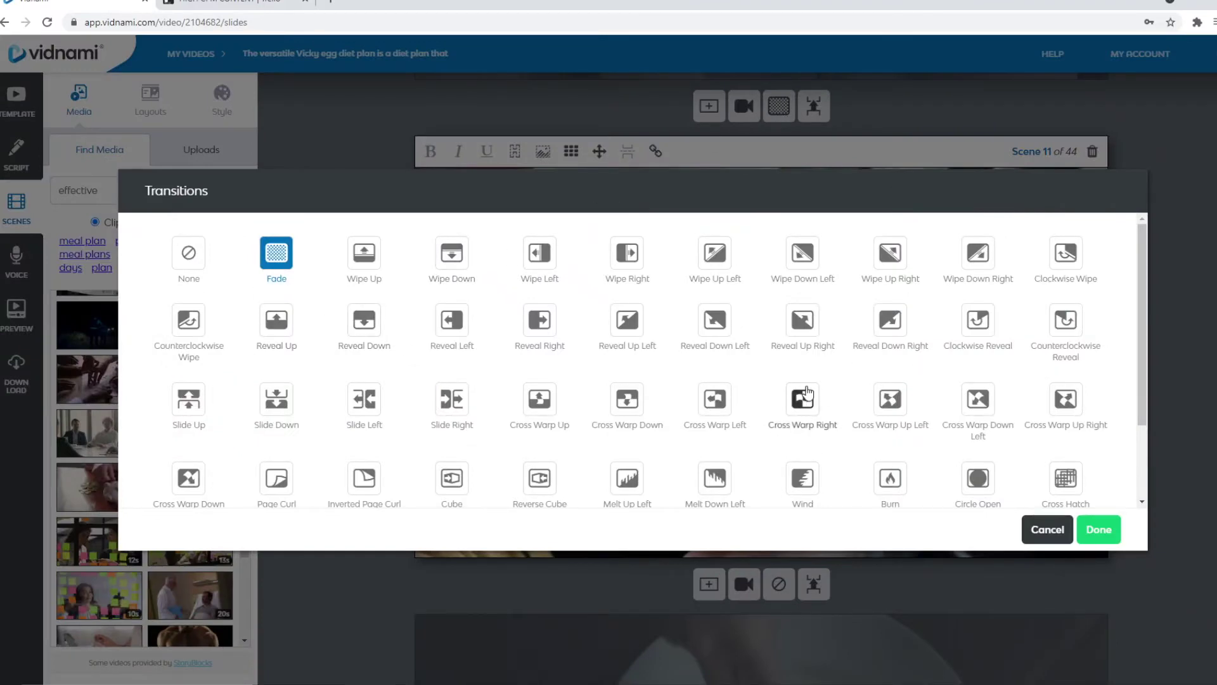
scroll(806, 393, "down", 2)
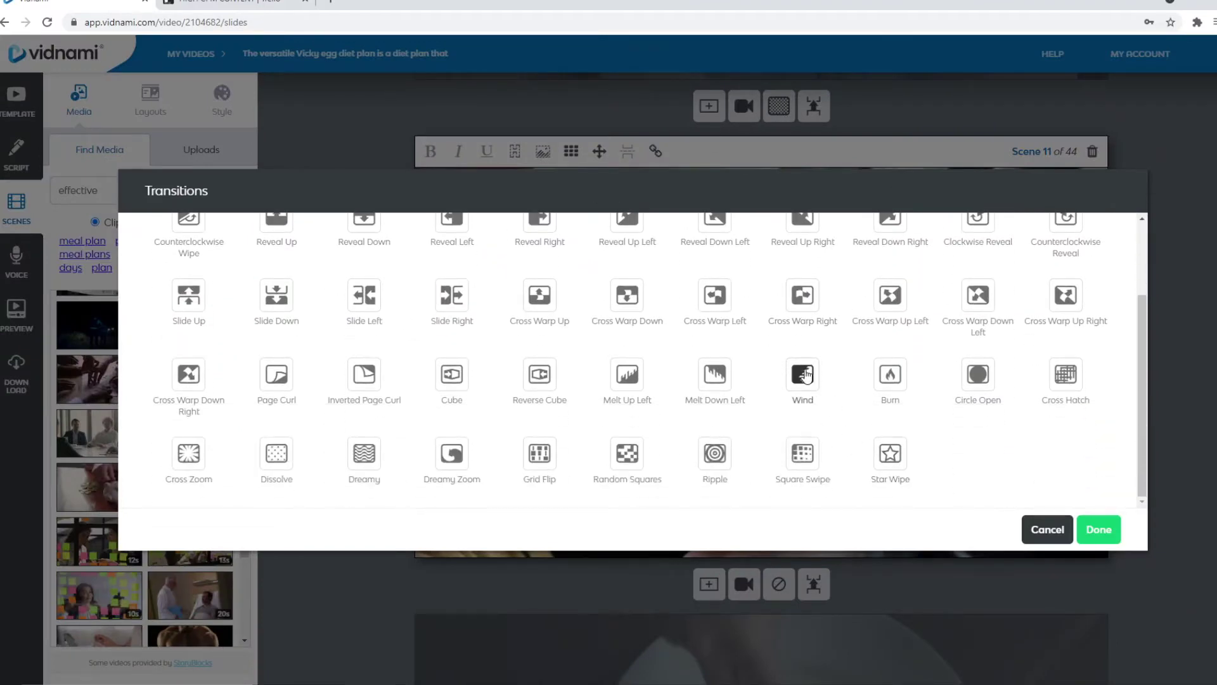
scroll(990, 385, "up", 2)
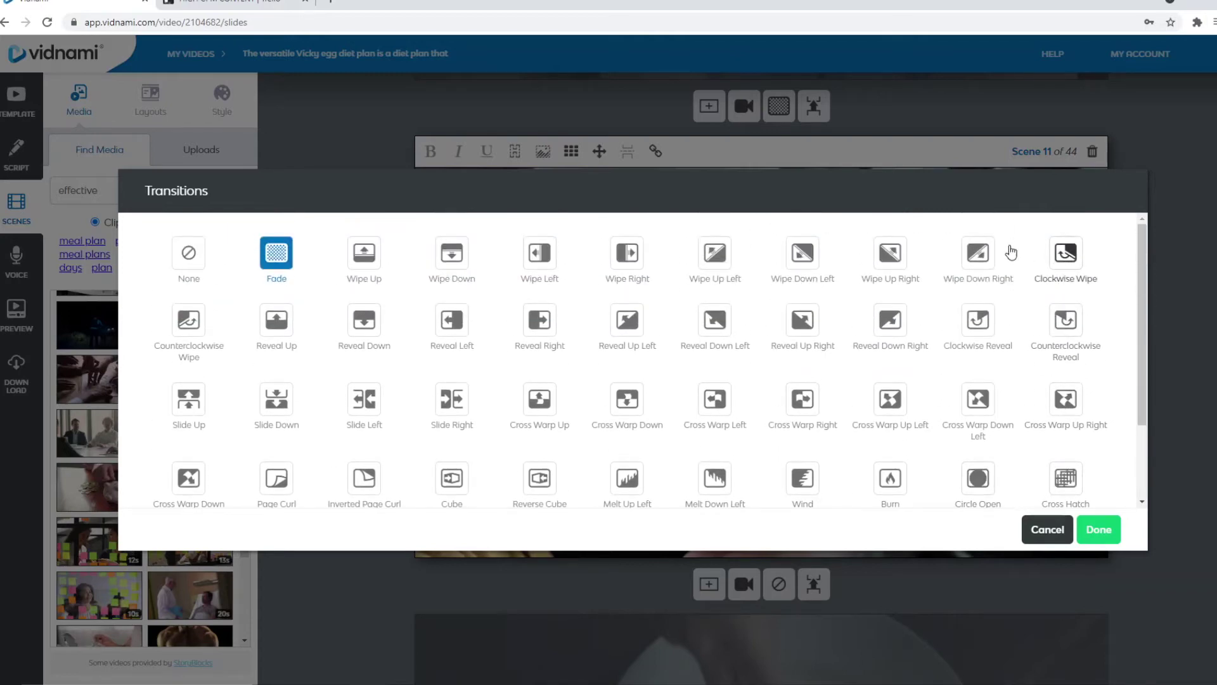
scroll(780, 348, "down", 2)
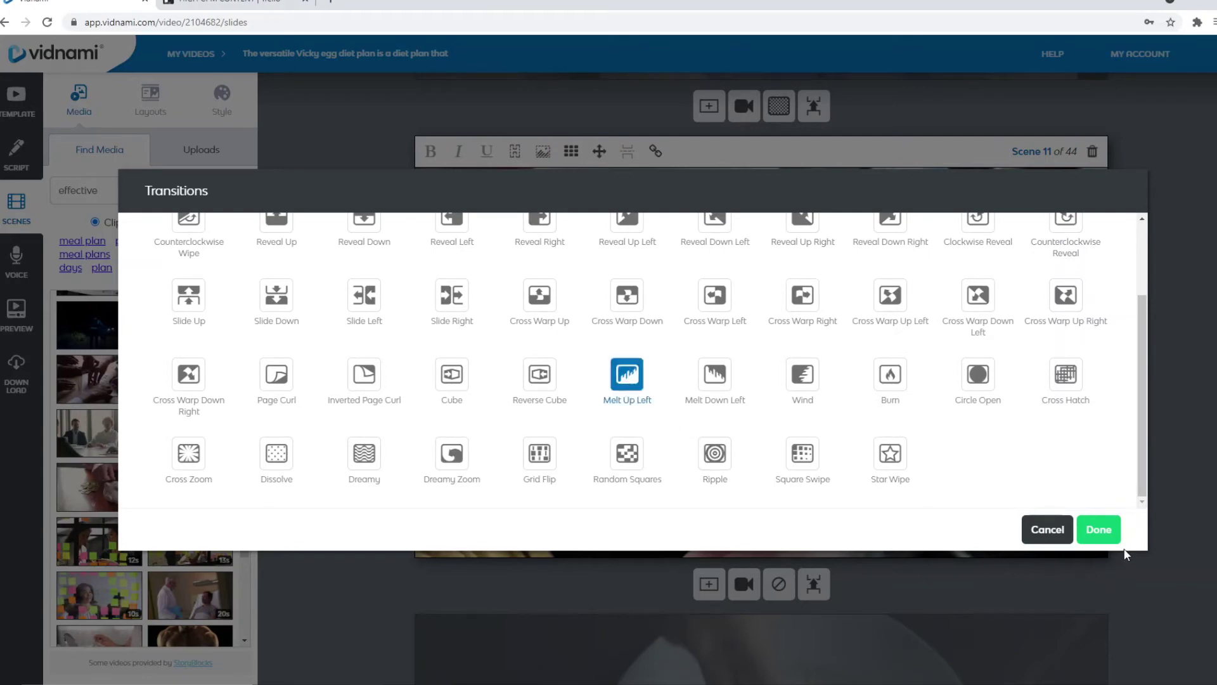
left_click(1108, 536)
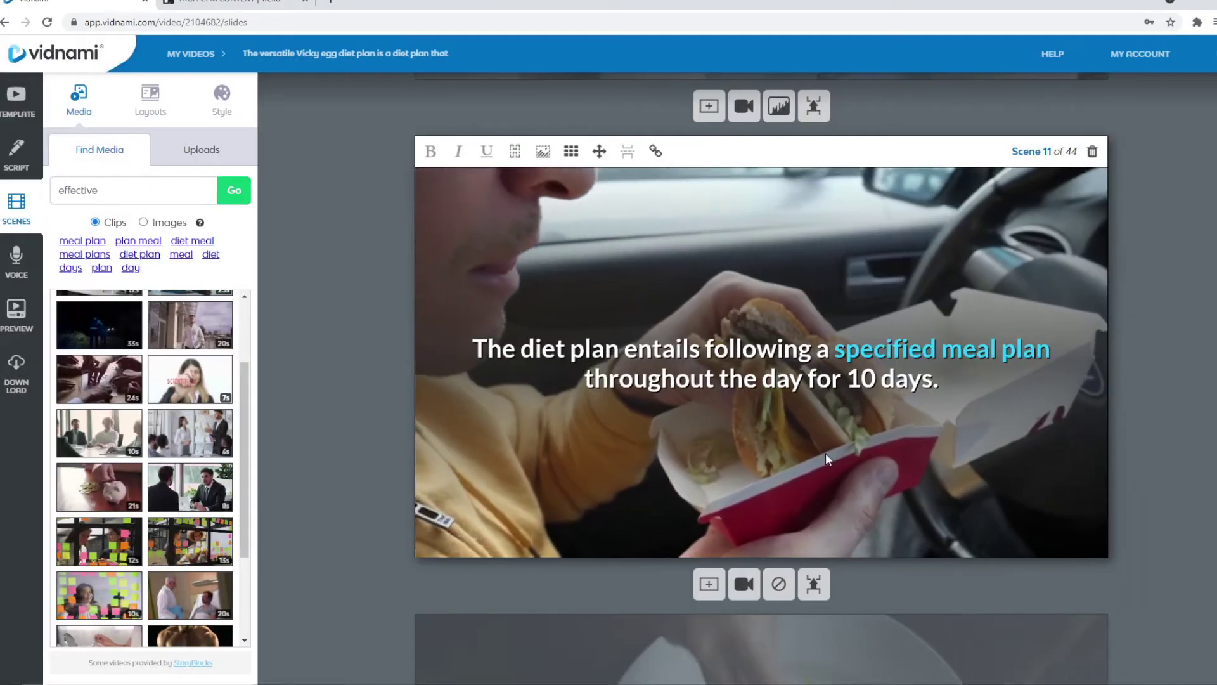
scroll(825, 452, "up", 2)
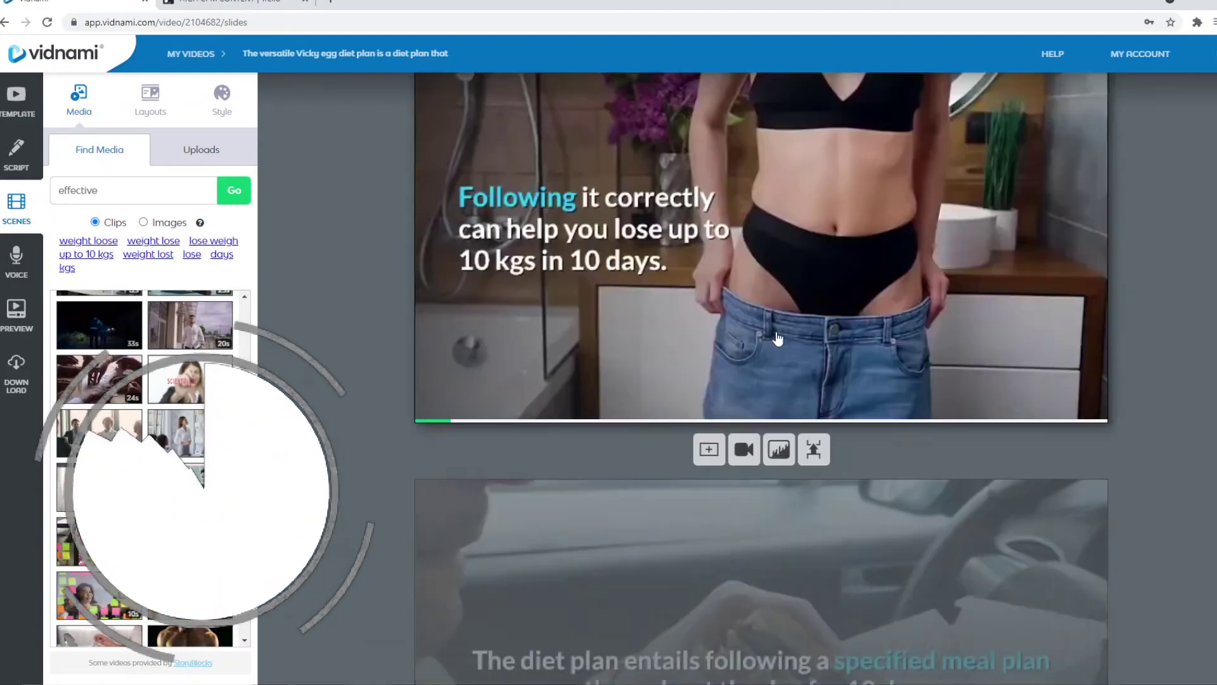
scroll(838, 410, "down", 3)
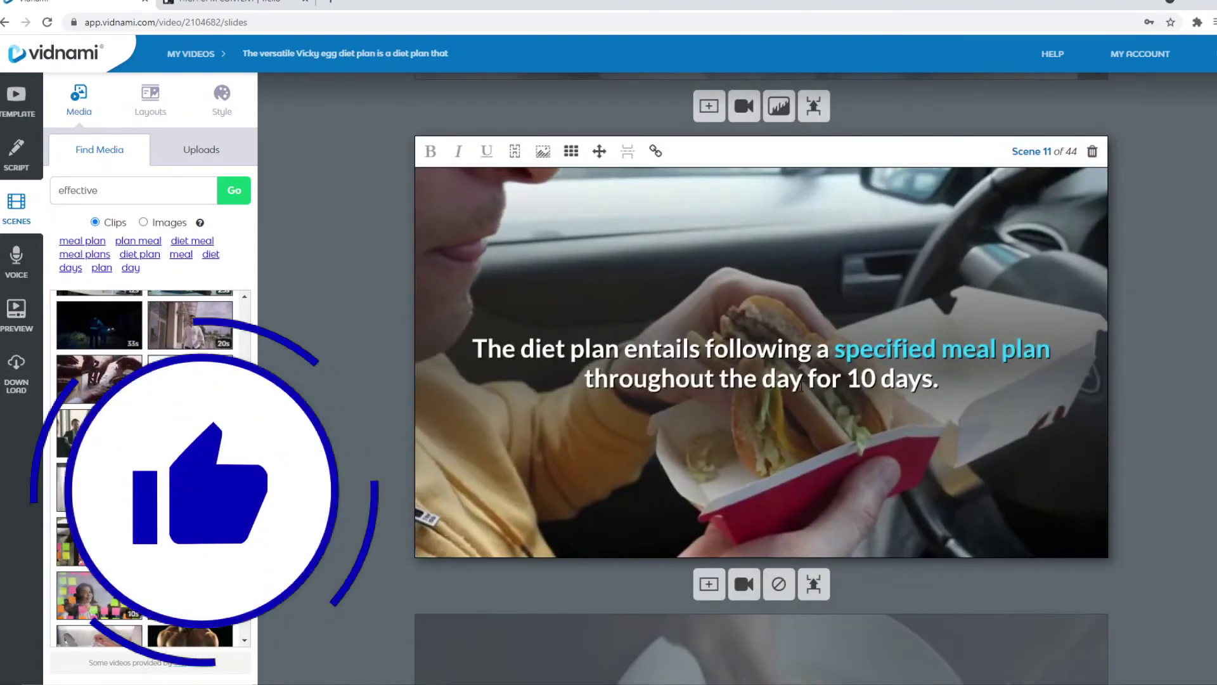
scroll(819, 399, "down", 5)
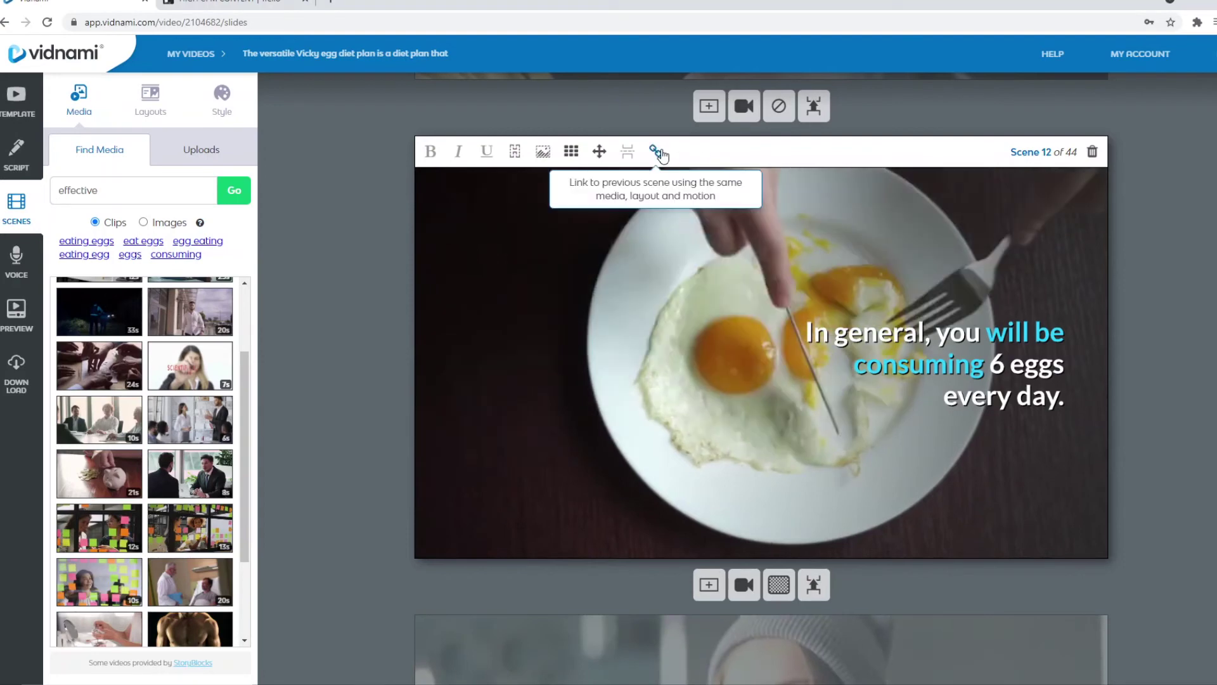
- Link Scene 12 to the previous scene's burger-in-car clip and dismiss the notice
left_click(656, 152)
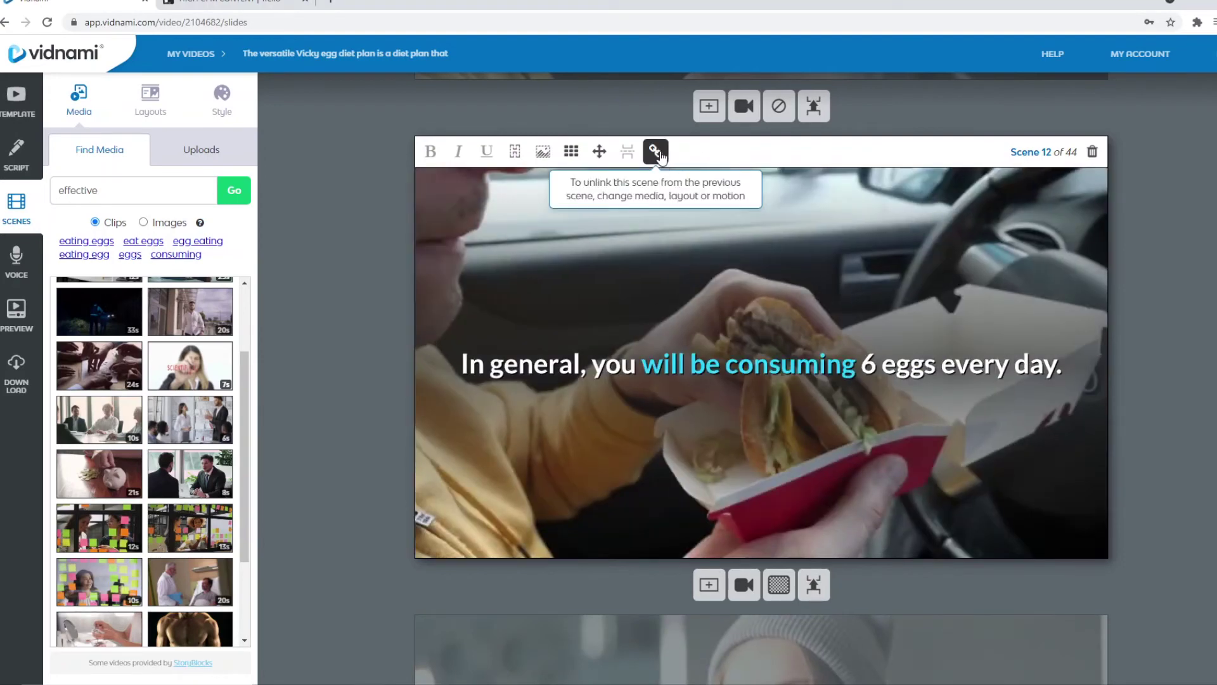
left_click(656, 153)
left_click(897, 387)
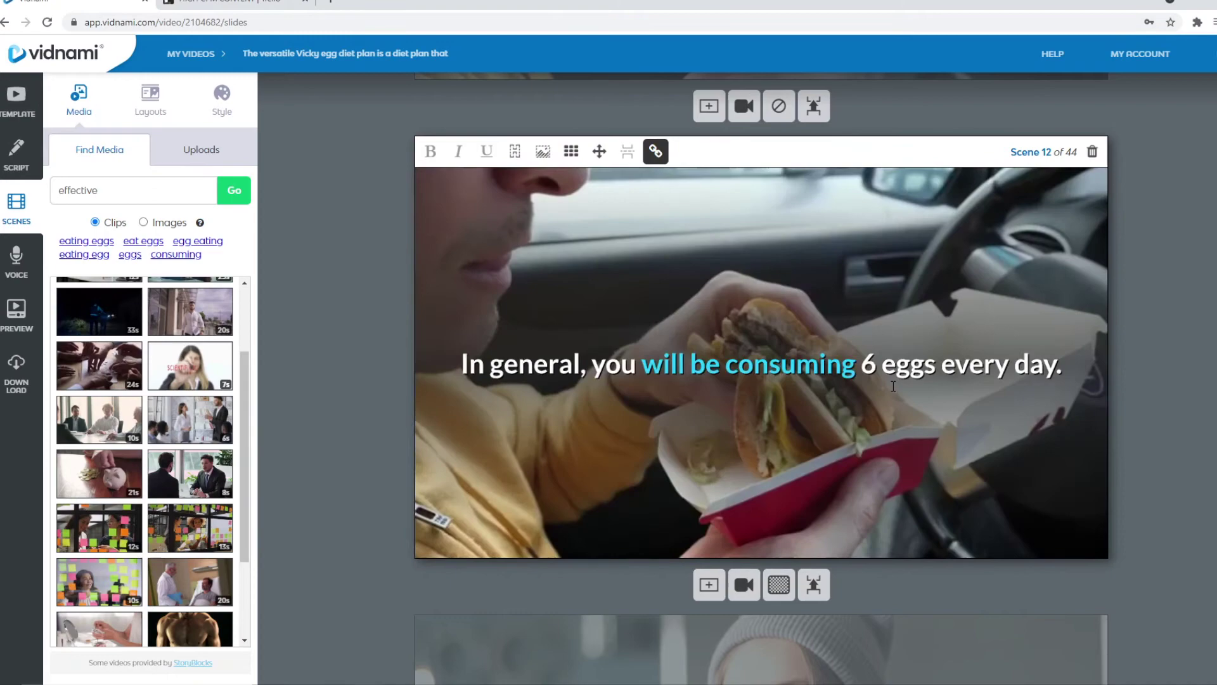
scroll(880, 395, "down", 5)
scroll(861, 323, "down", 2)
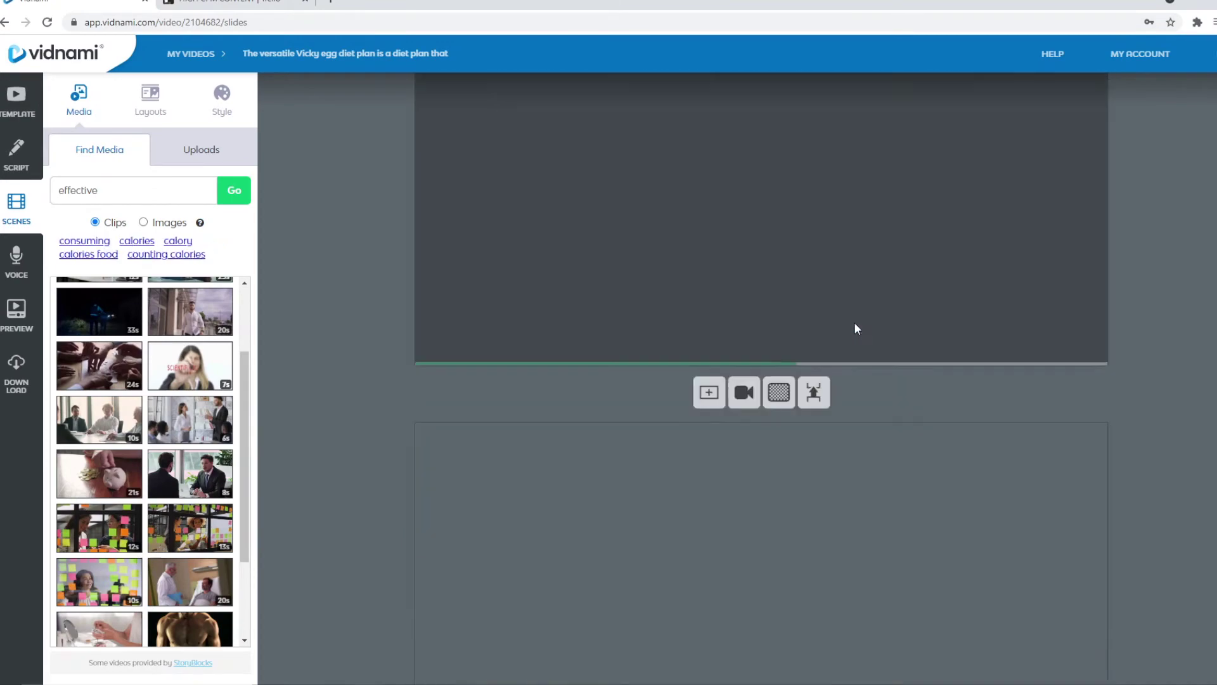
left_click(854, 329)
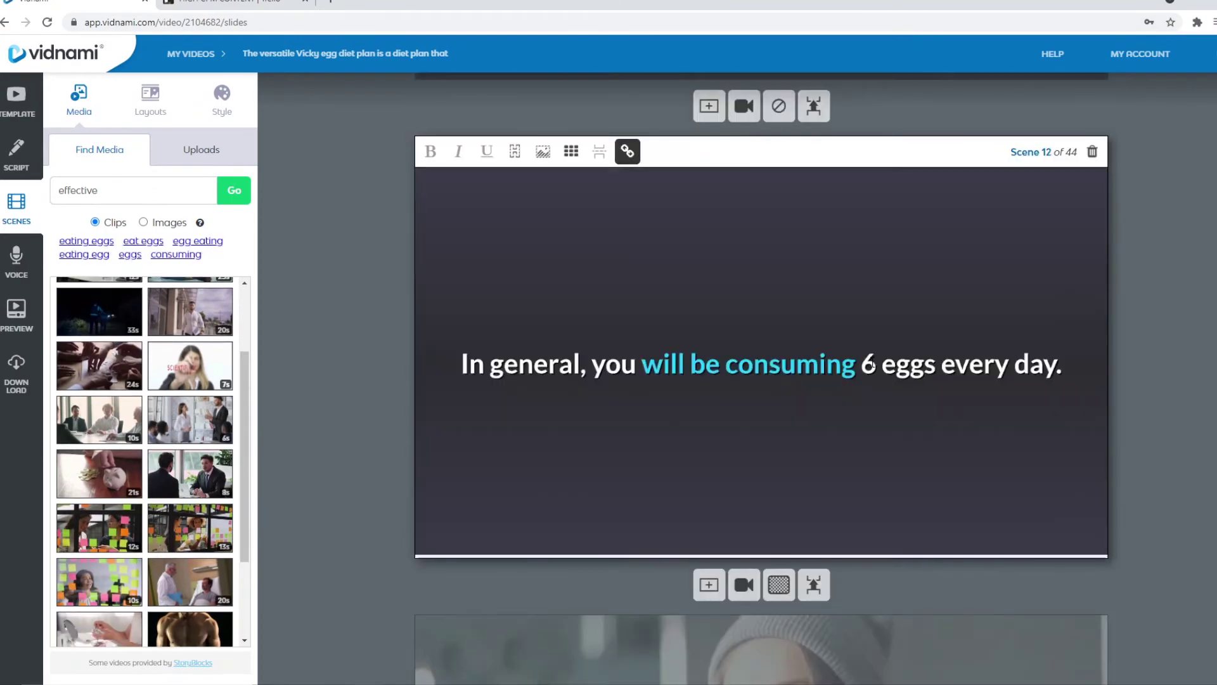
scroll(836, 419, "down", 1)
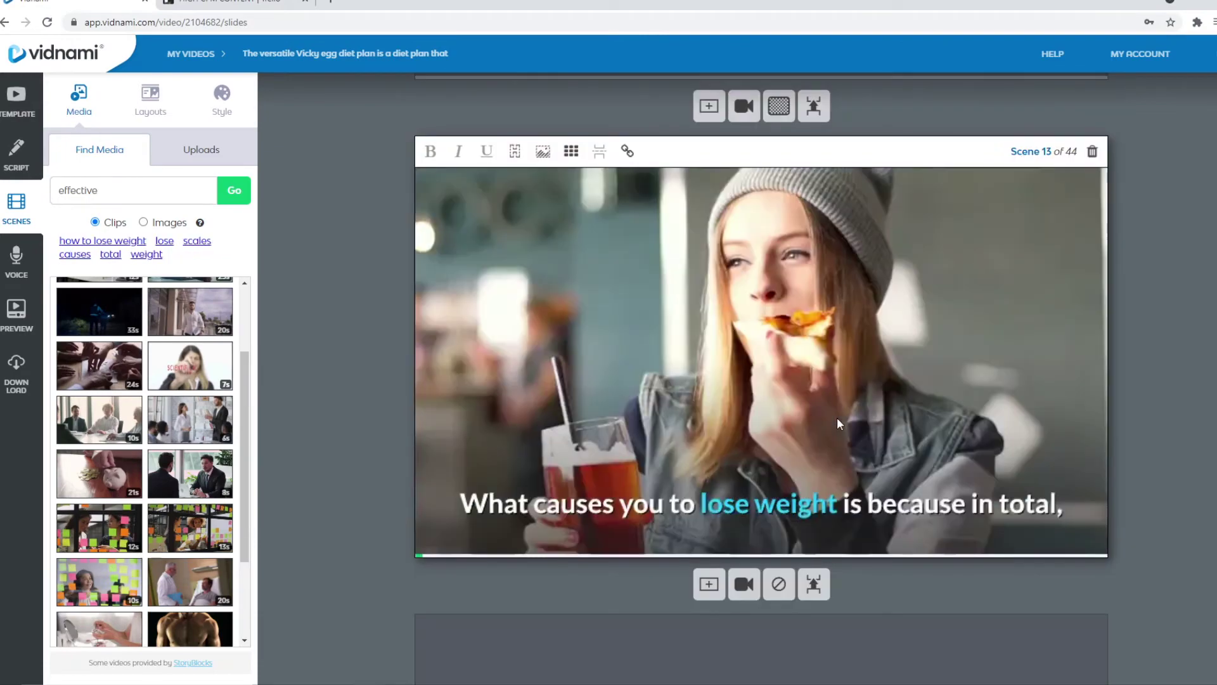
scroll(837, 418, "down", 1)
scroll(837, 422, "down", 1)
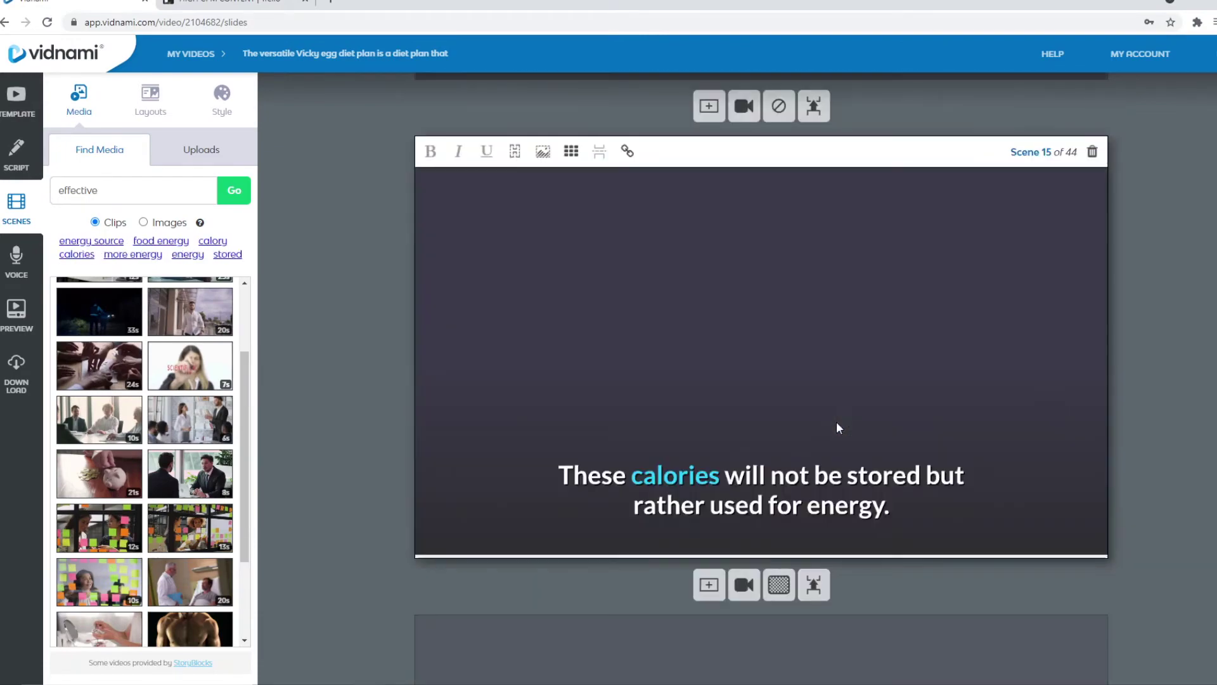
scroll(835, 424, "down", 1)
scroll(832, 438, "down", 1)
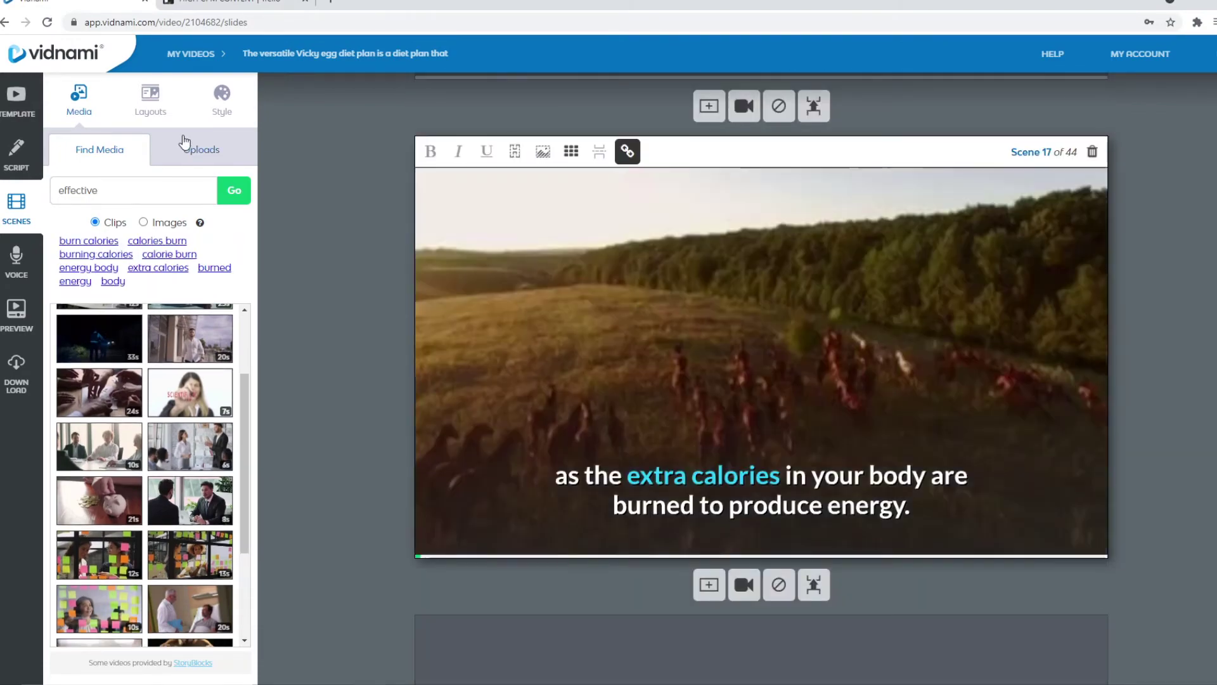
- Switch the left panel from Layouts to the Style tab
left_click(139, 92)
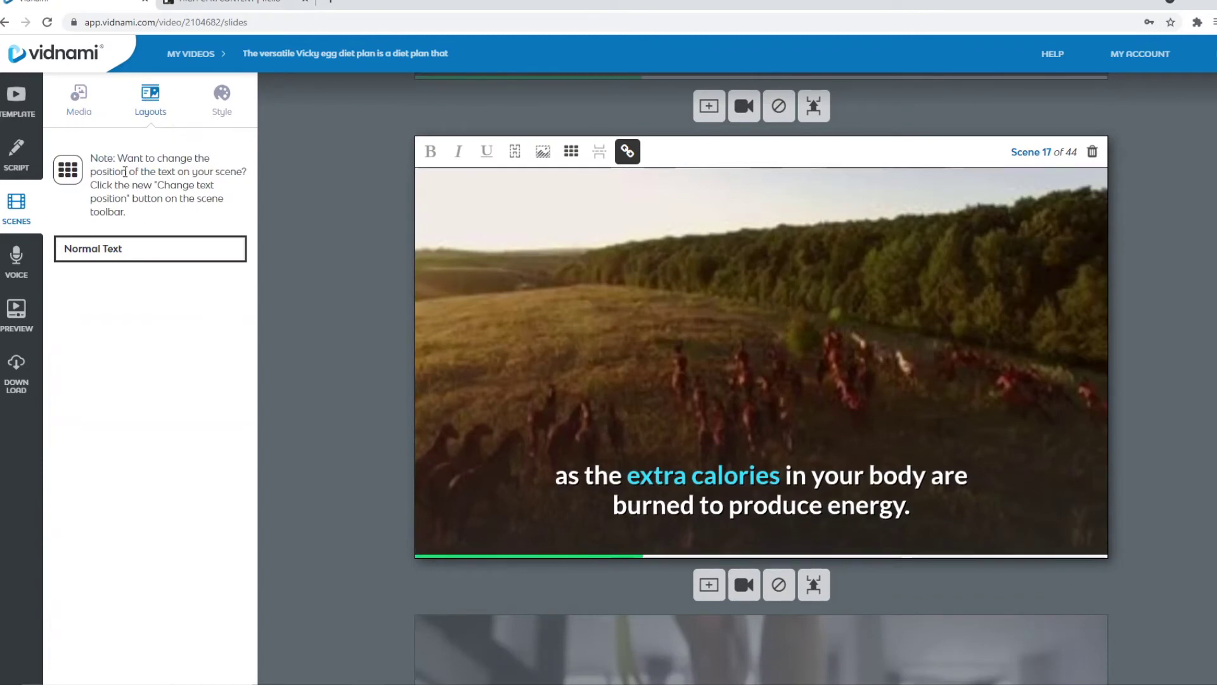
left_click(238, 99)
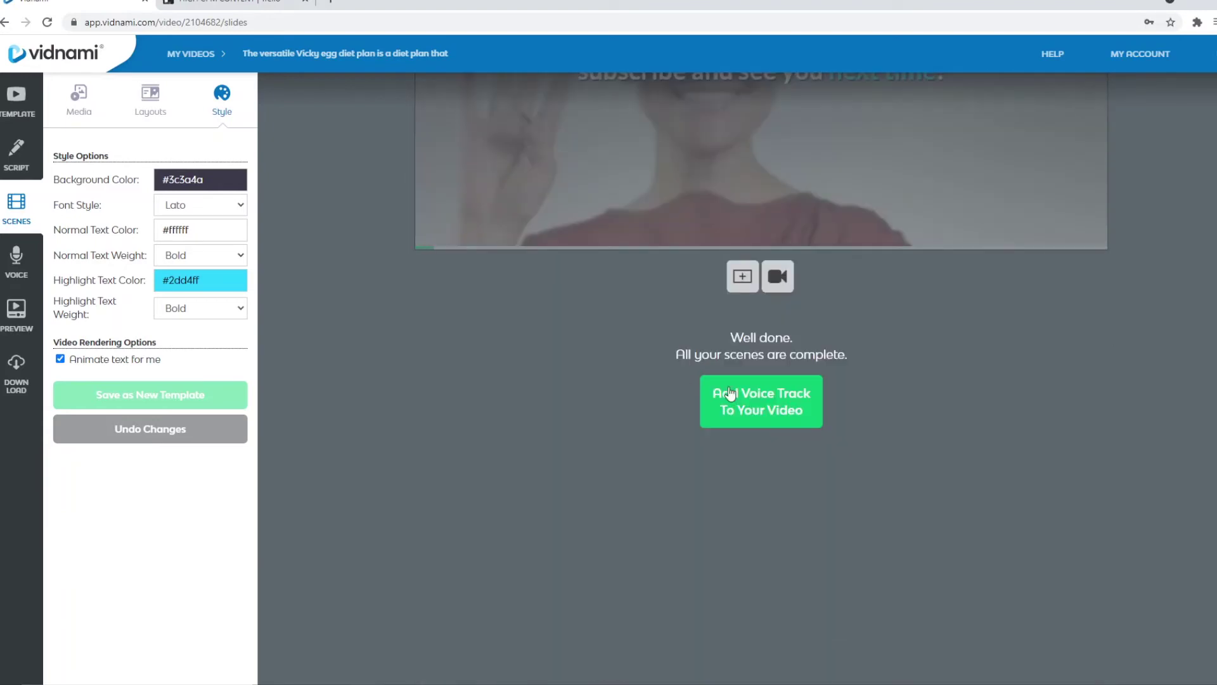
scroll(730, 393, "up", 4)
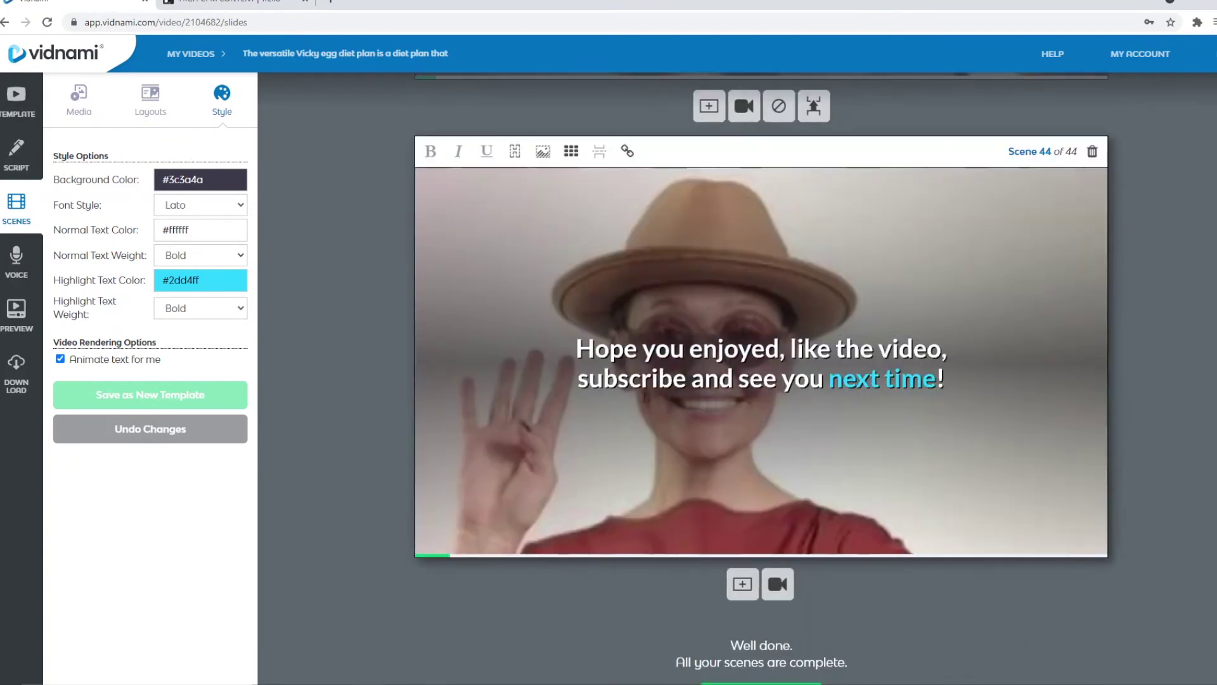
- Place Scene 44's caption at bottom centre and move on to the voice track
left_click(564, 157)
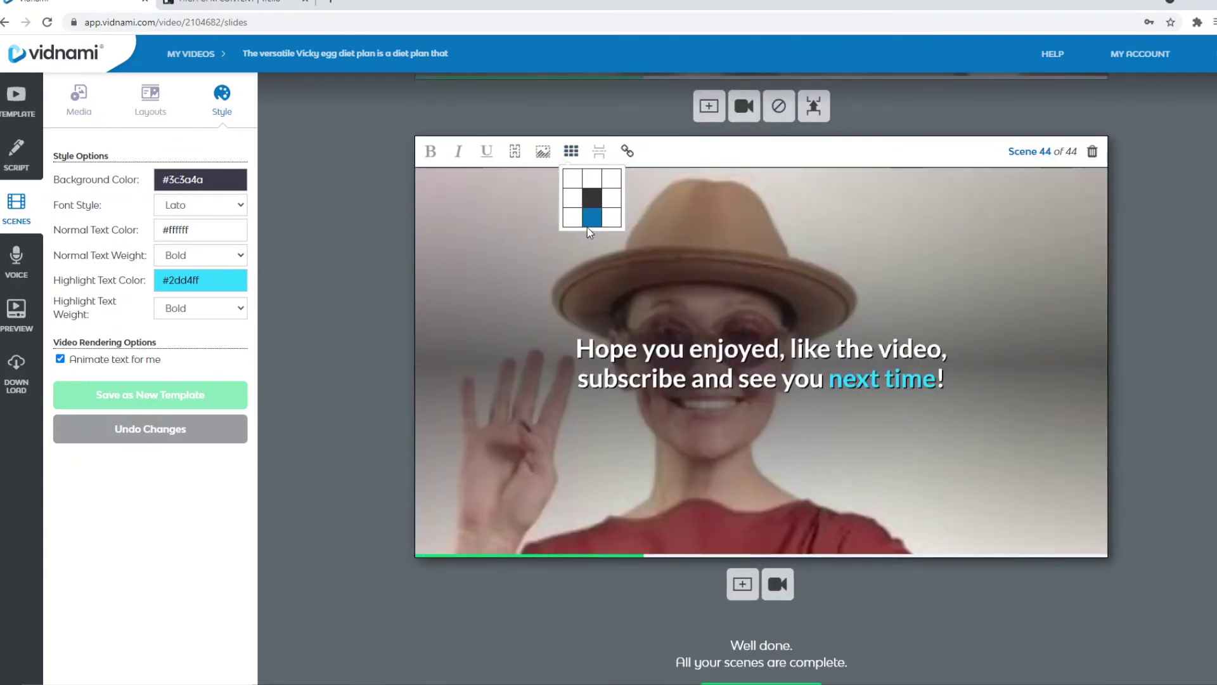
left_click(596, 229)
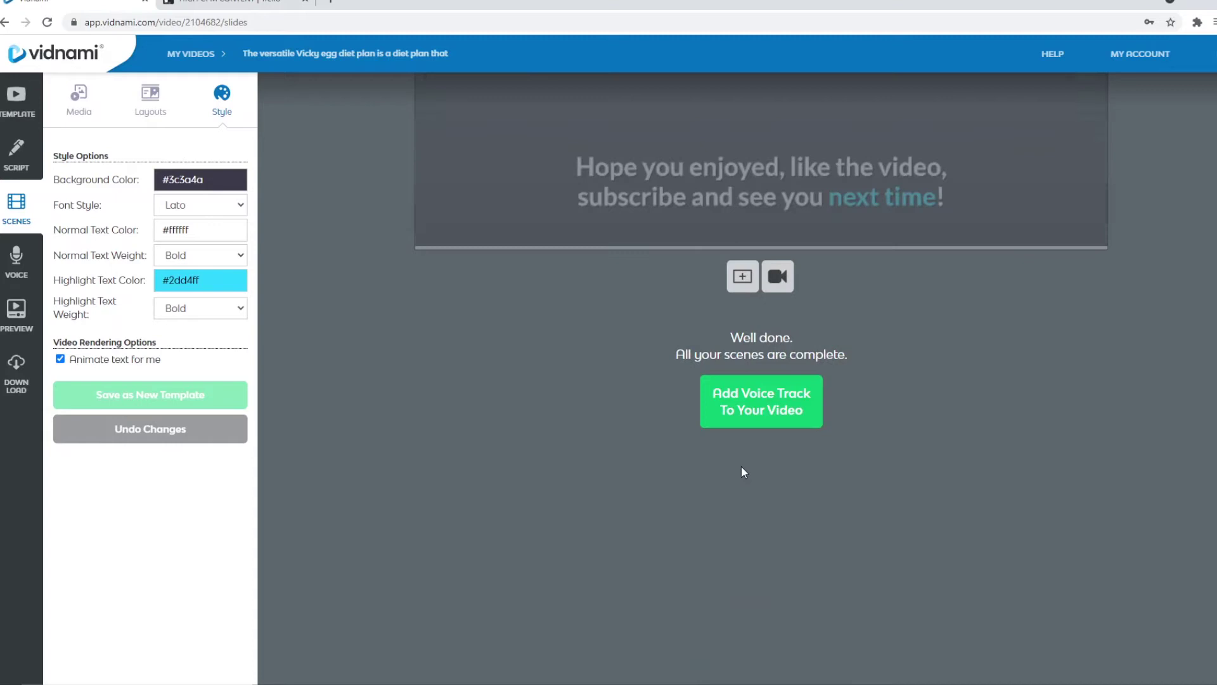
left_click(782, 407)
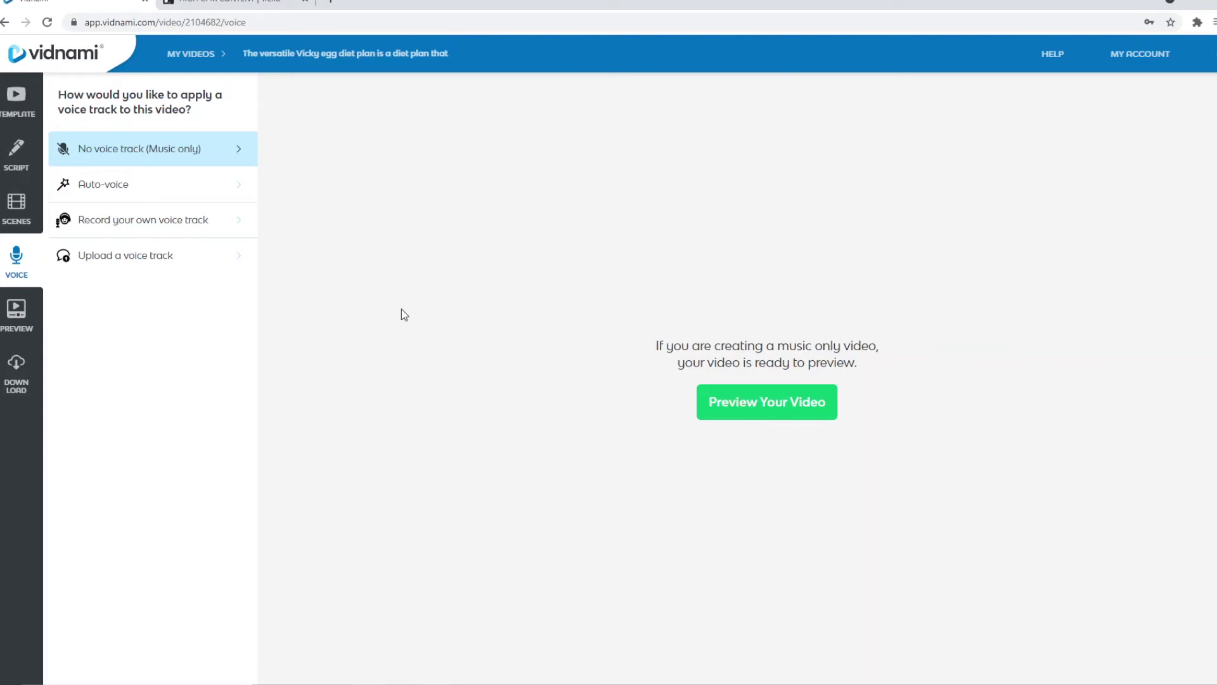
- Use Auto-voice with the United Kingdom voice Isla and play its sample
left_click(132, 190)
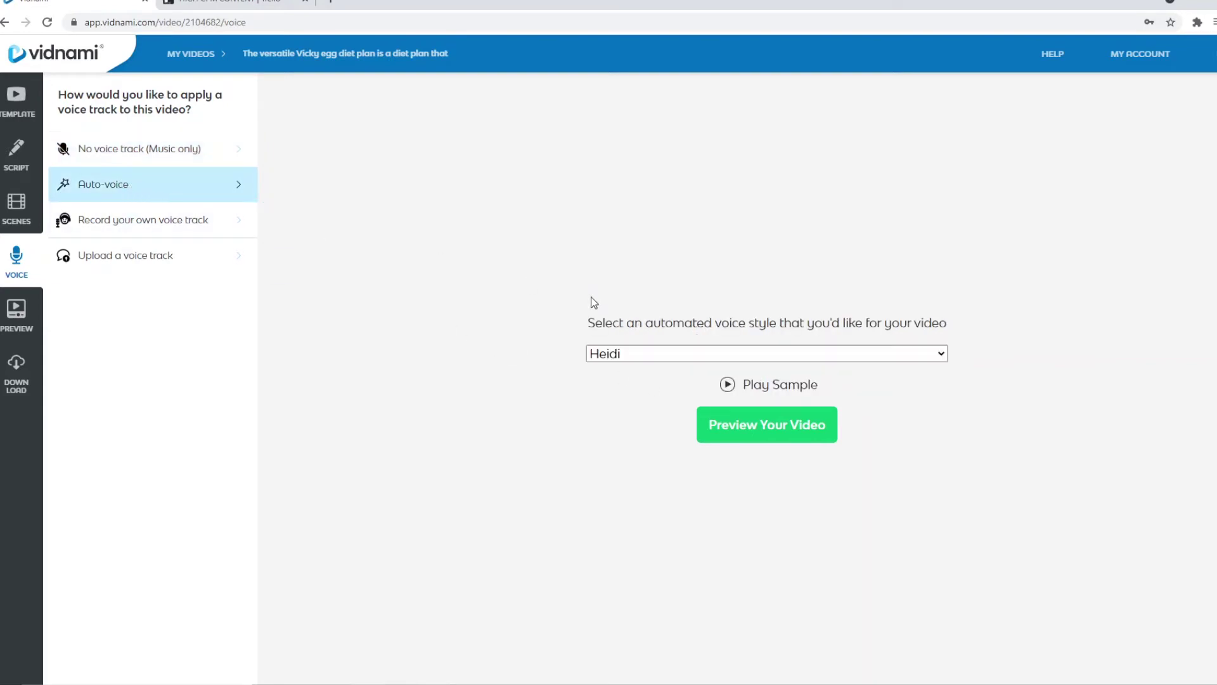
left_click(663, 356)
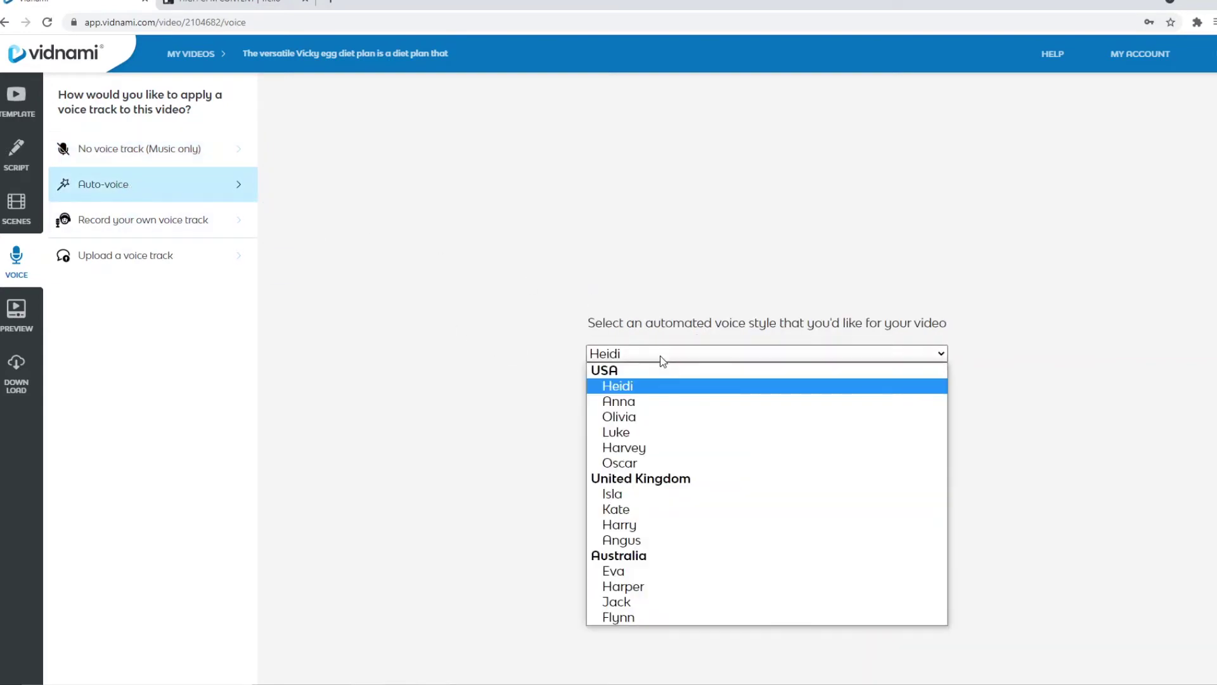
left_click(655, 493)
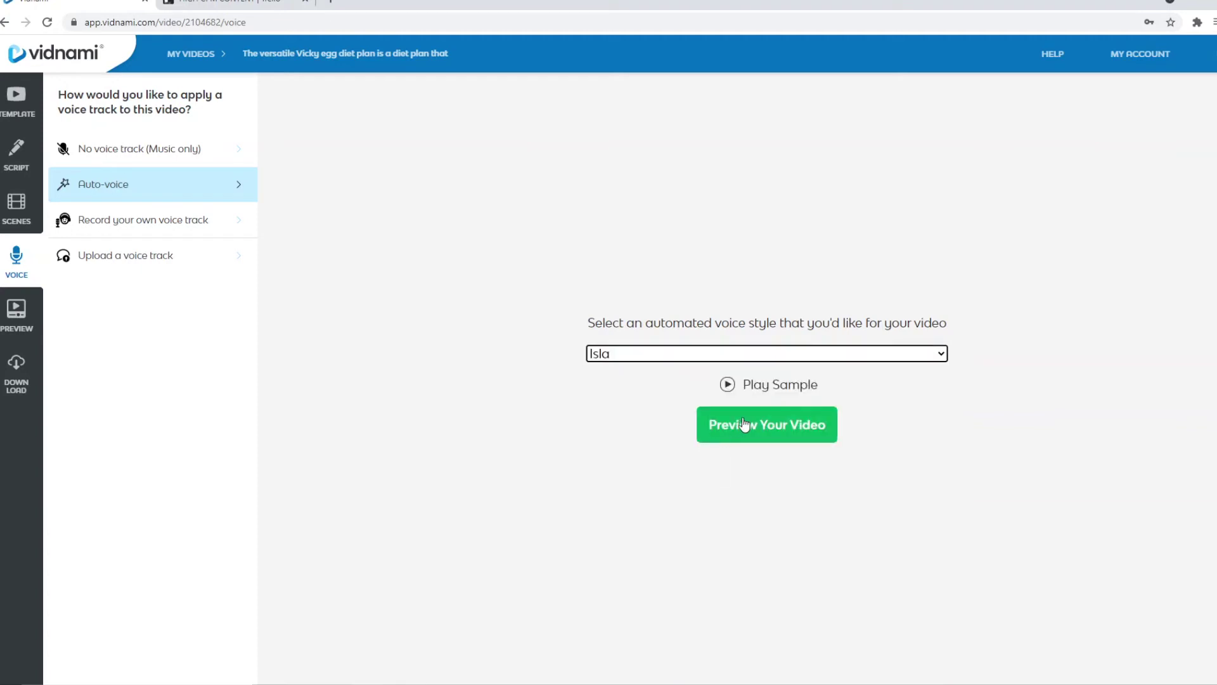
left_click(728, 386)
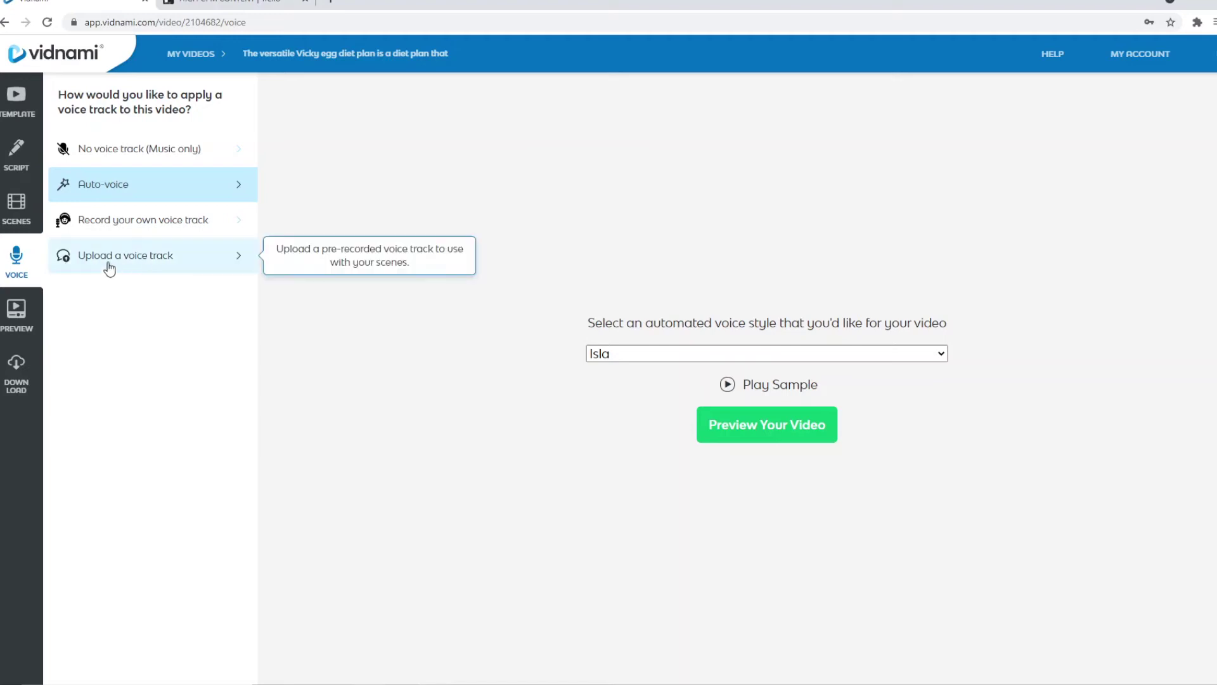
- Choose Upload a voice track under Record your own voice, then bring up Audacity
left_click(153, 234)
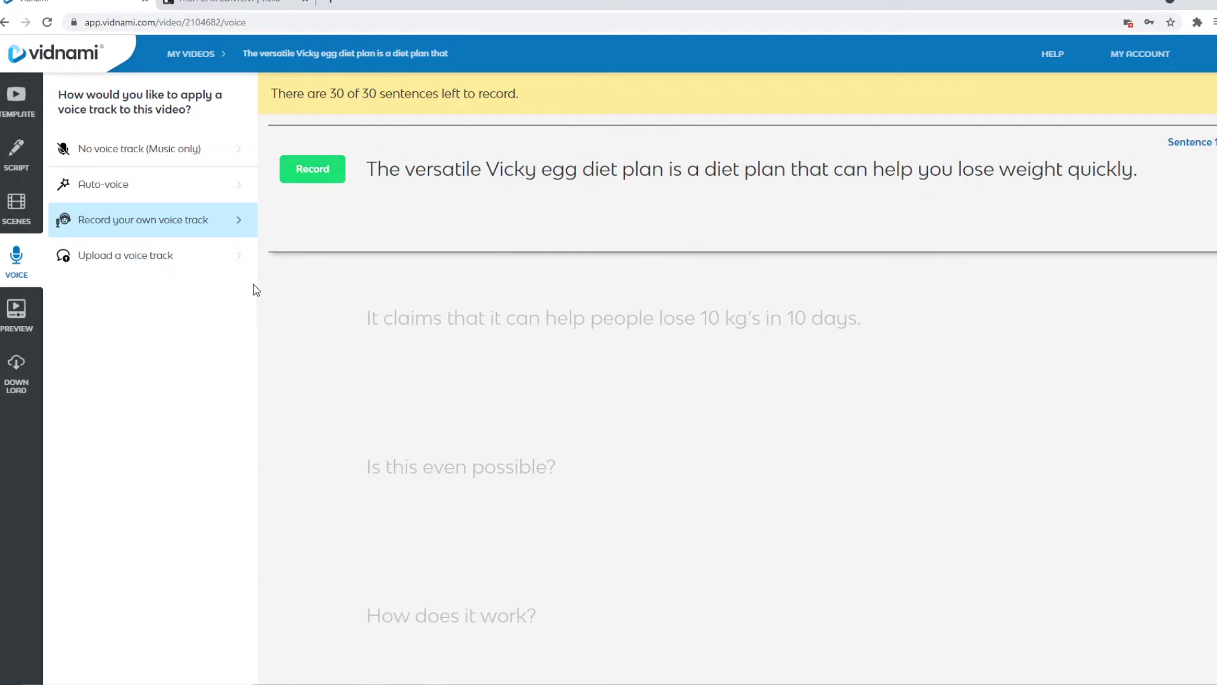
left_click(160, 255)
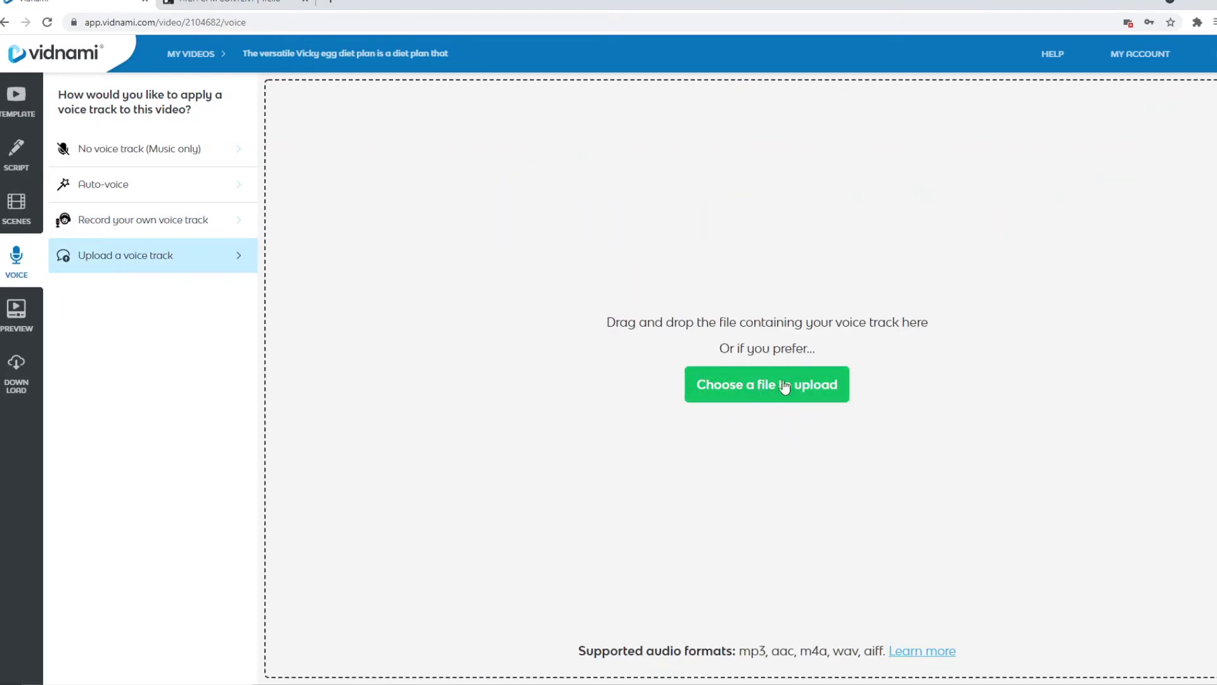
left_click(454, 680)
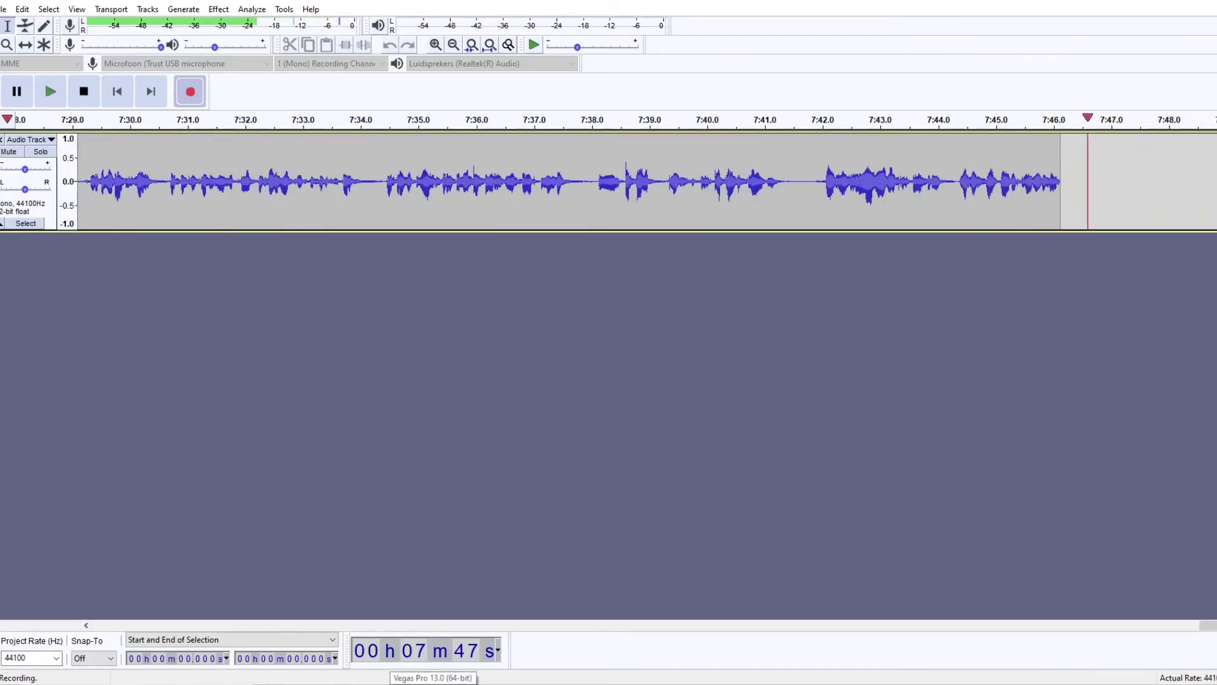
- Leave Audacity recording and return to the Vidnami voice-upload page
key("alt+Tab")
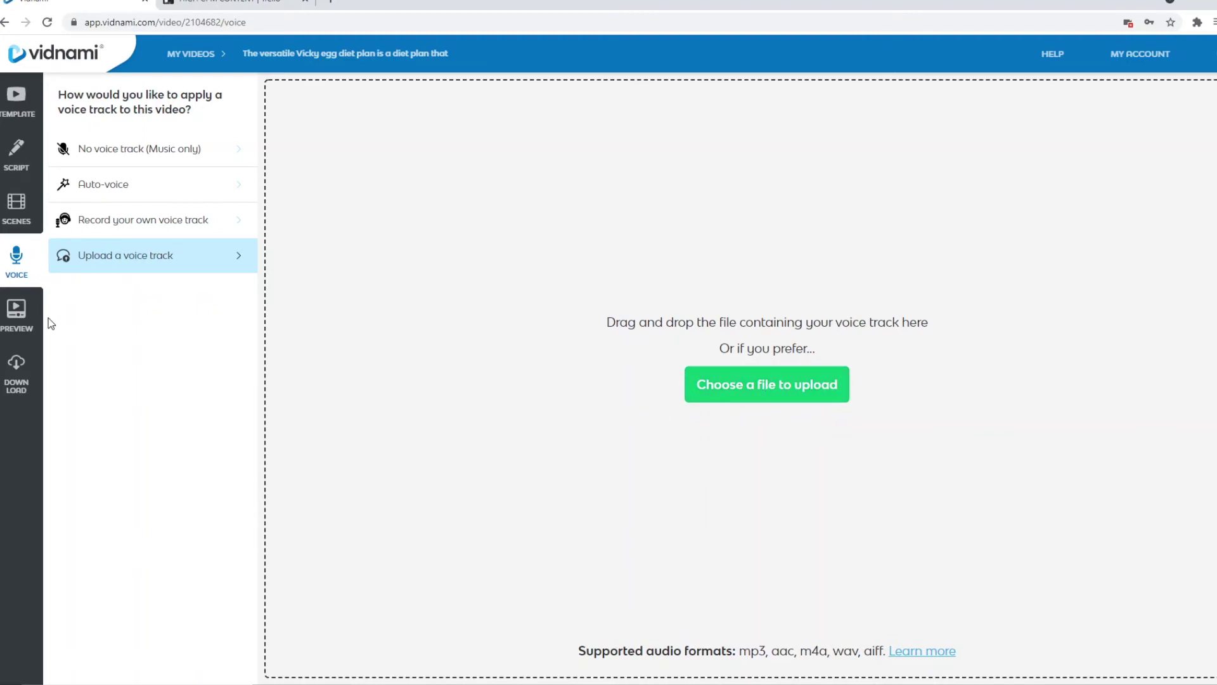
- Select No voice track (Music only) and open the video preview
left_click(29, 317)
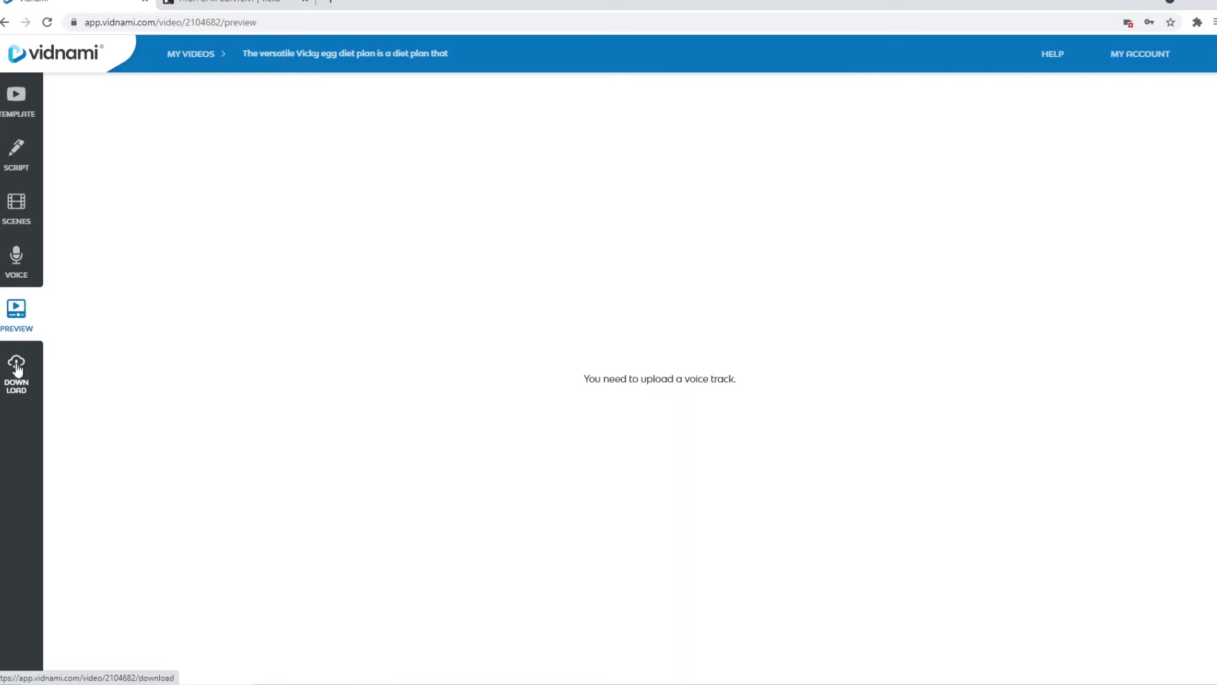
left_click(17, 260)
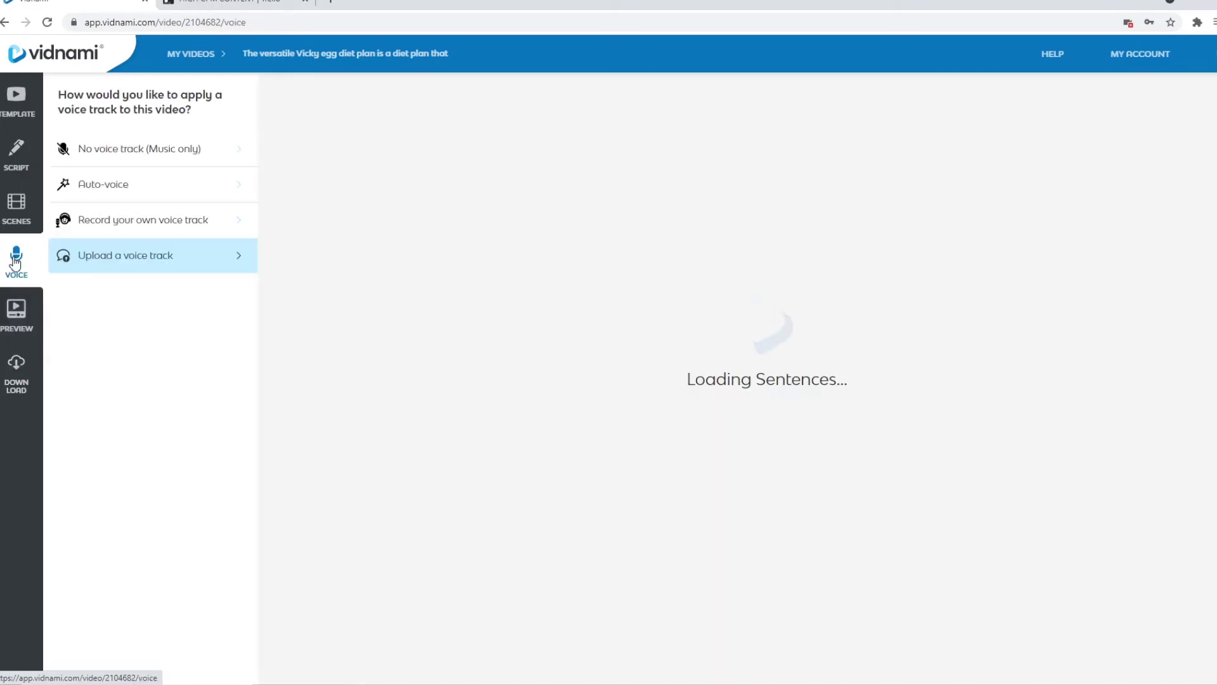
left_click(147, 160)
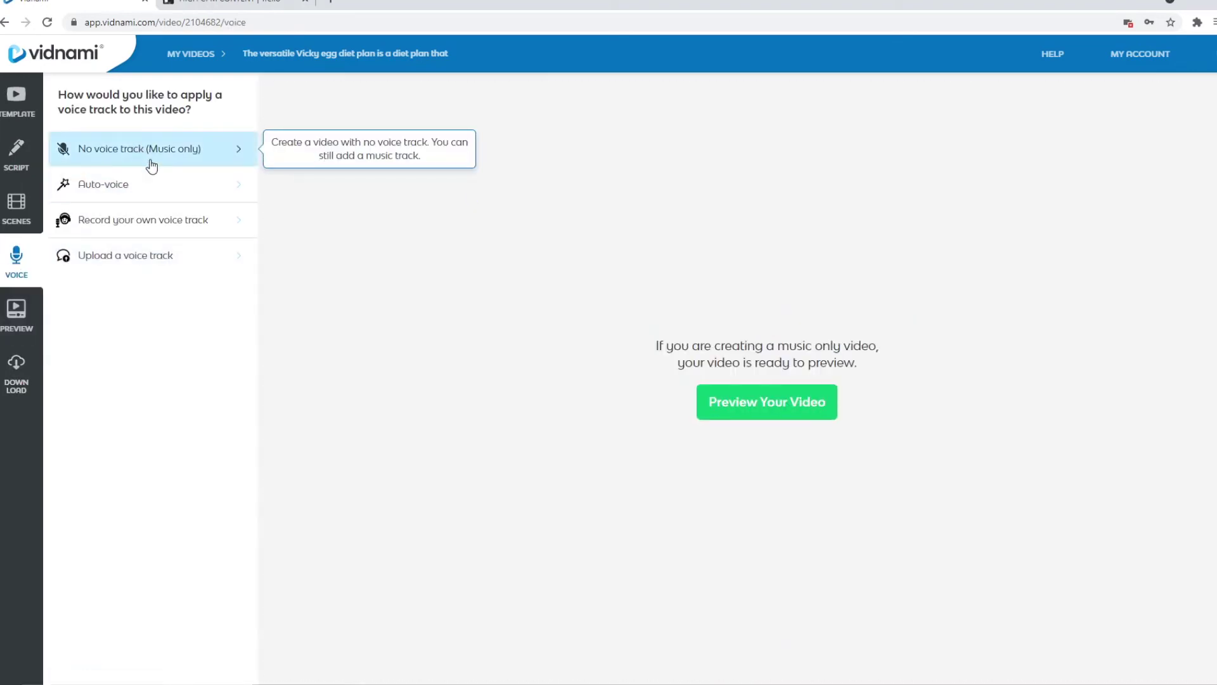
left_click(783, 401)
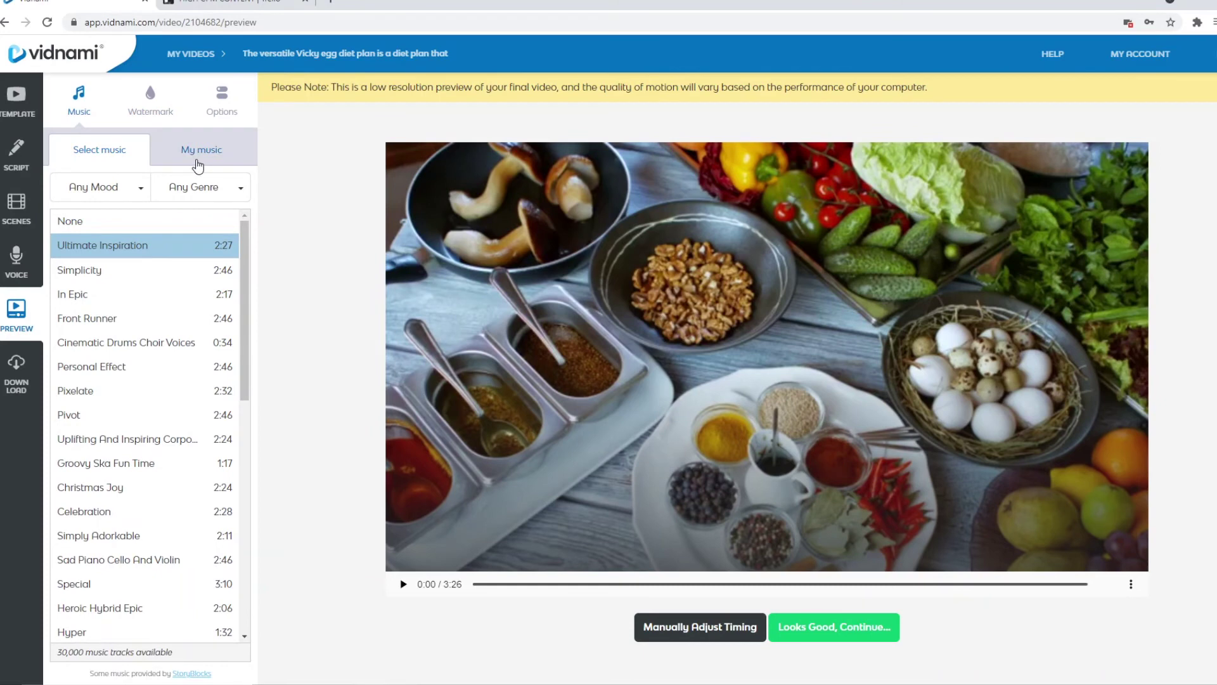
- Review the Watermark, Options and Music tabs of the preview settings
left_click(150, 103)
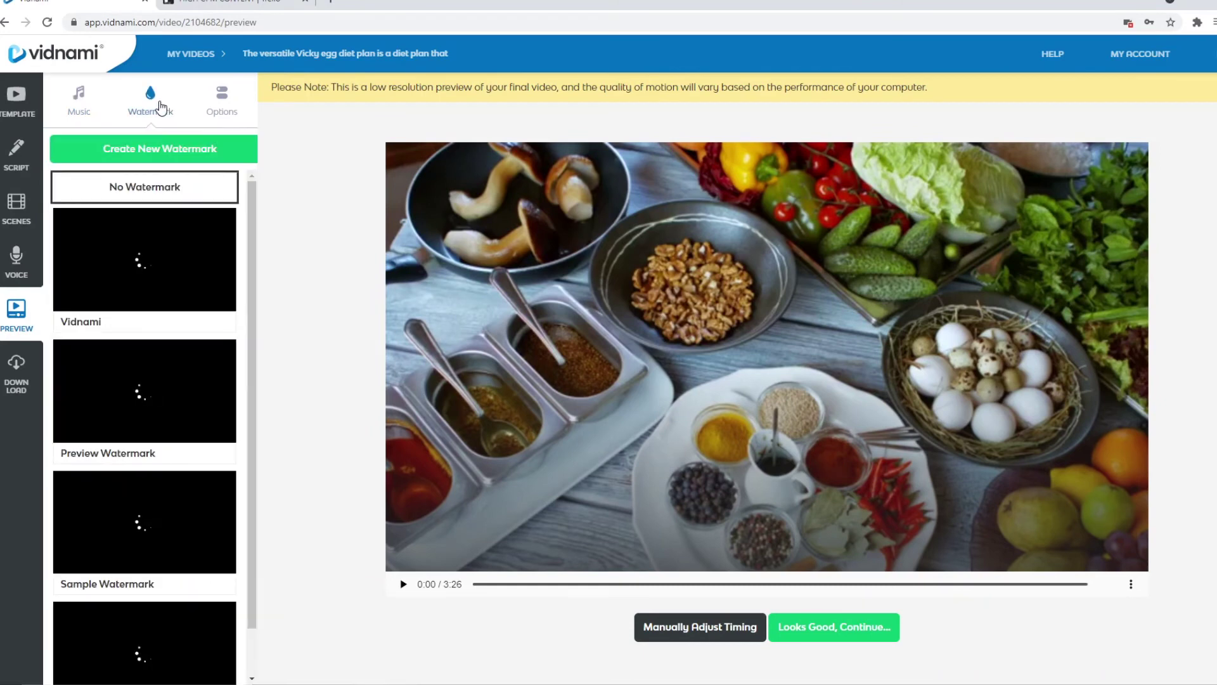
left_click(221, 102)
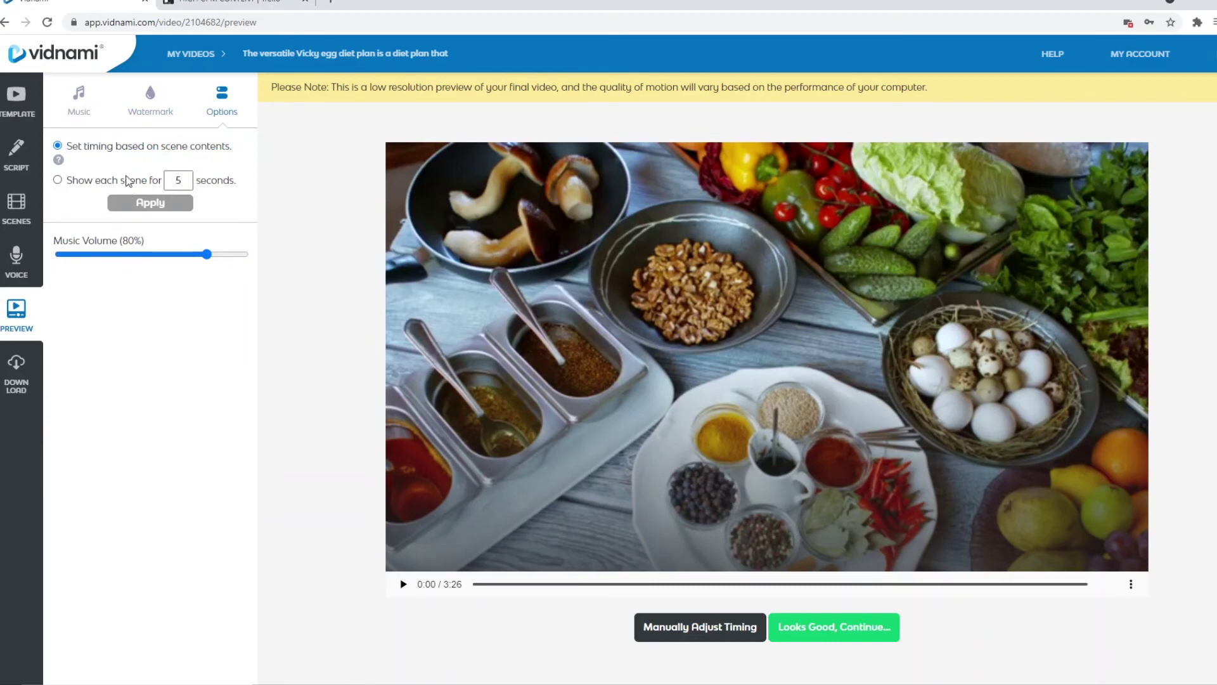
left_click(80, 100)
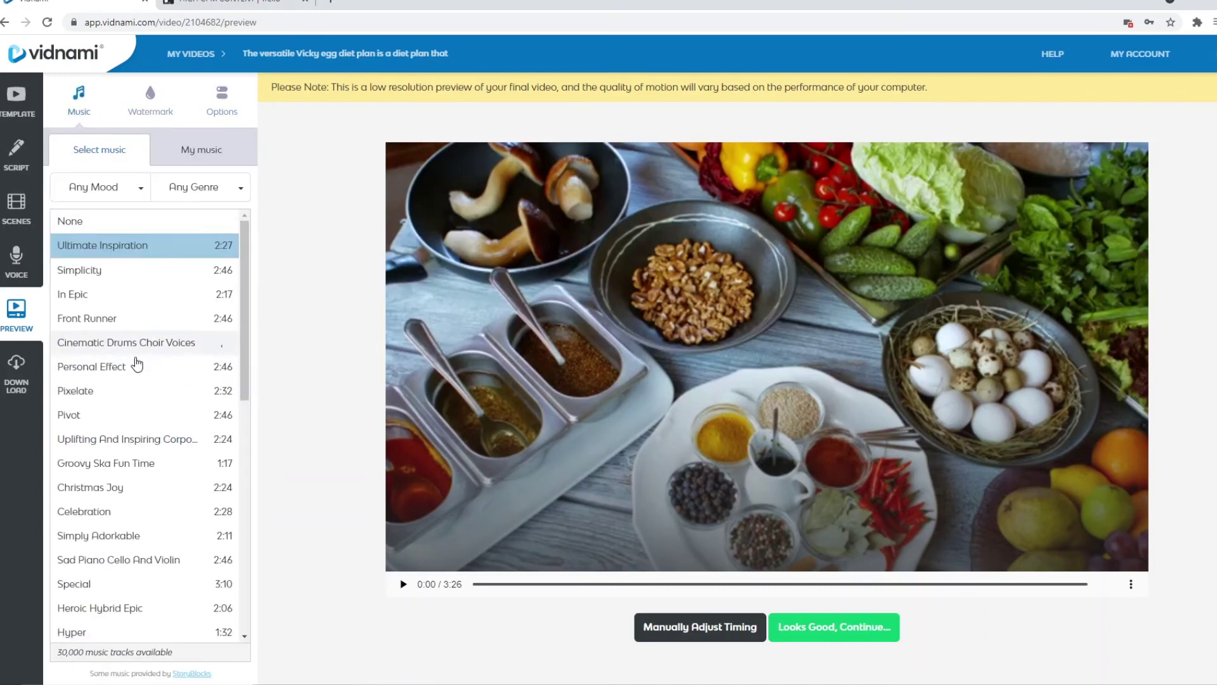
- Sample the Front Runner track, lower the volume, and watch the preview to 0:21
left_click(151, 330)
key("XF86AudioLowerVolume")
key("XF86AudioLowerVolume")
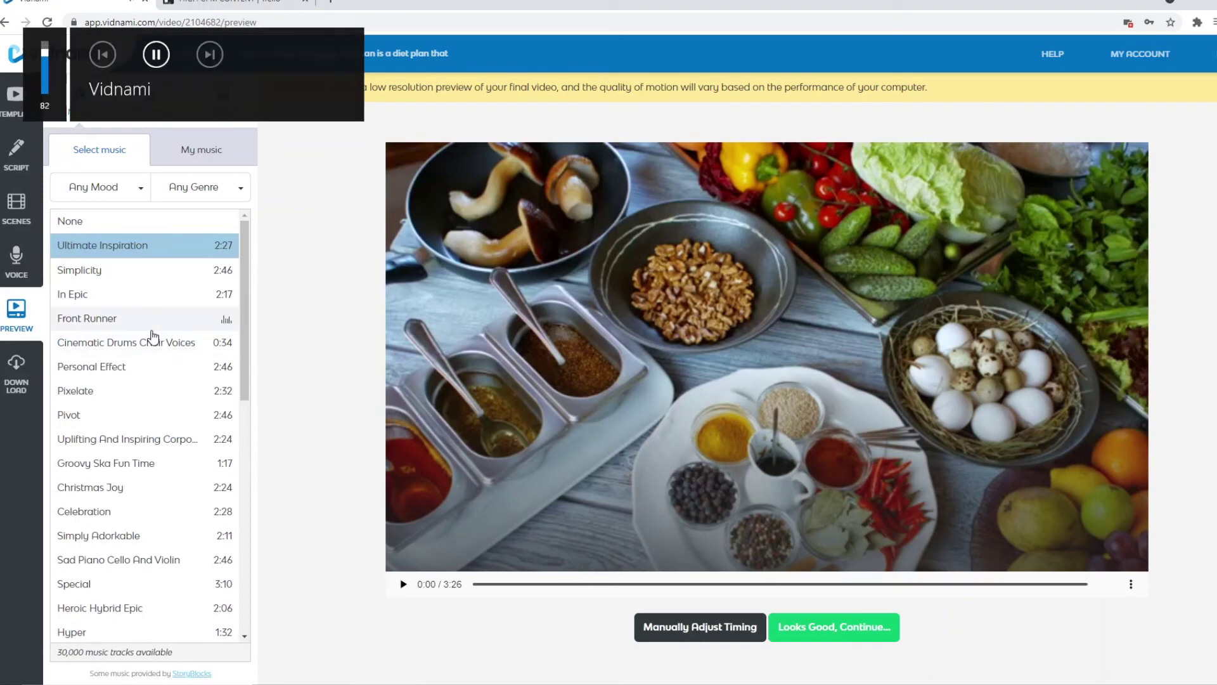
key("XF86AudioLowerVolume")
key("XF86AudioLowerVolume")
key("XF86AudioLowerVolume")
key("XF86AudioLowerVolume")
key("XF86AudioLowerVolume")
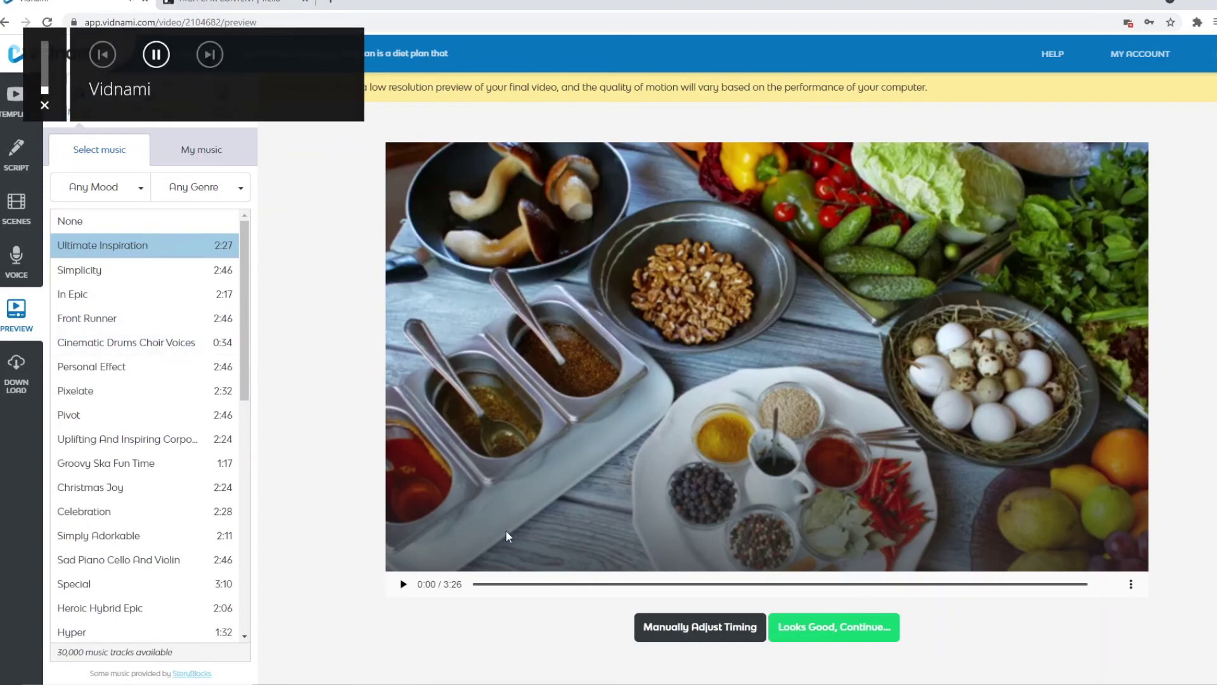
left_click(403, 584)
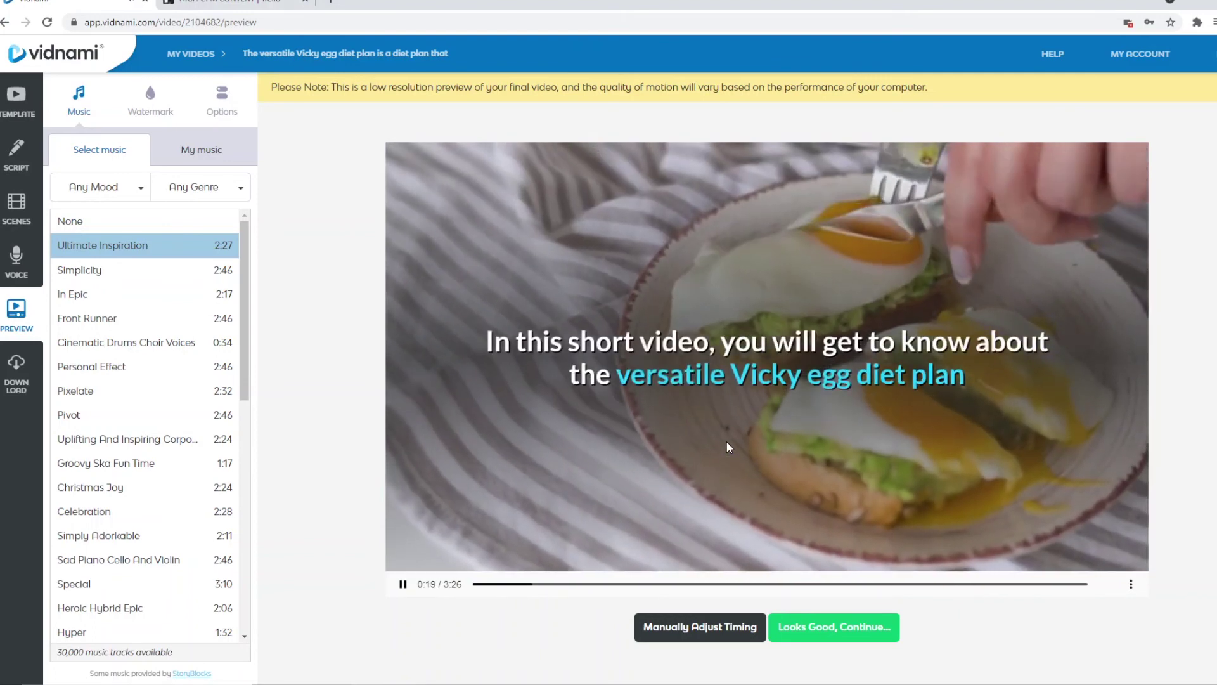
left_click(403, 583)
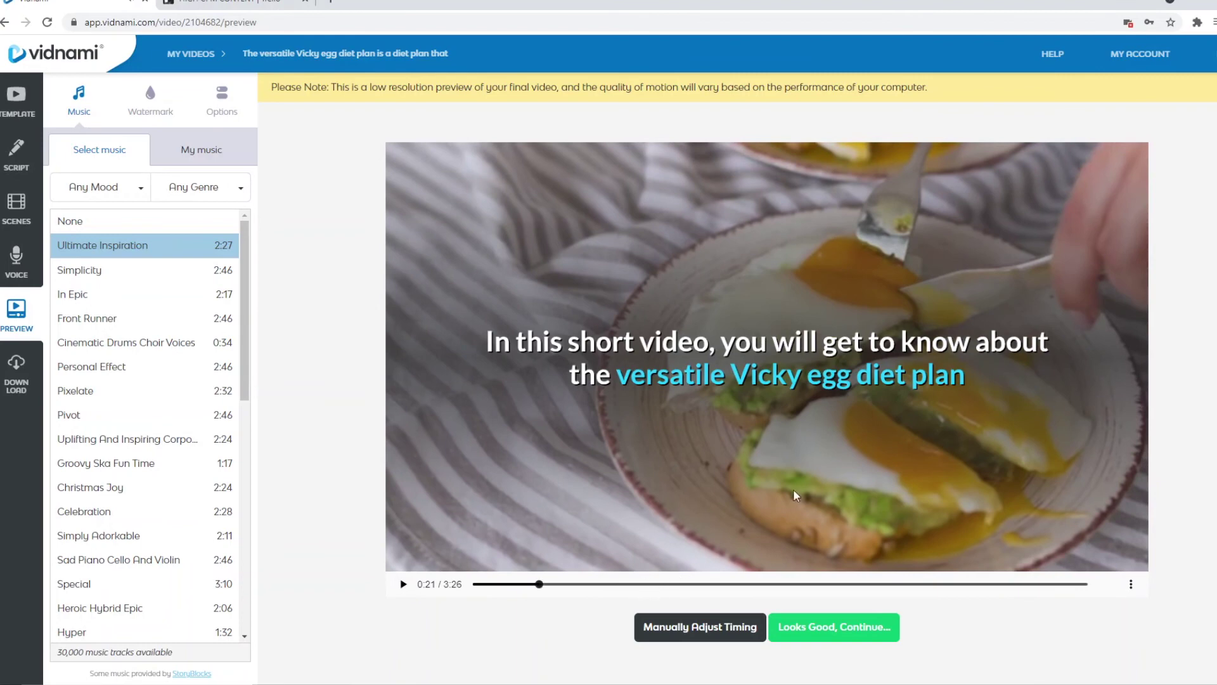
- Accept the preview and generate the video at Full HD 1080p
left_click(843, 630)
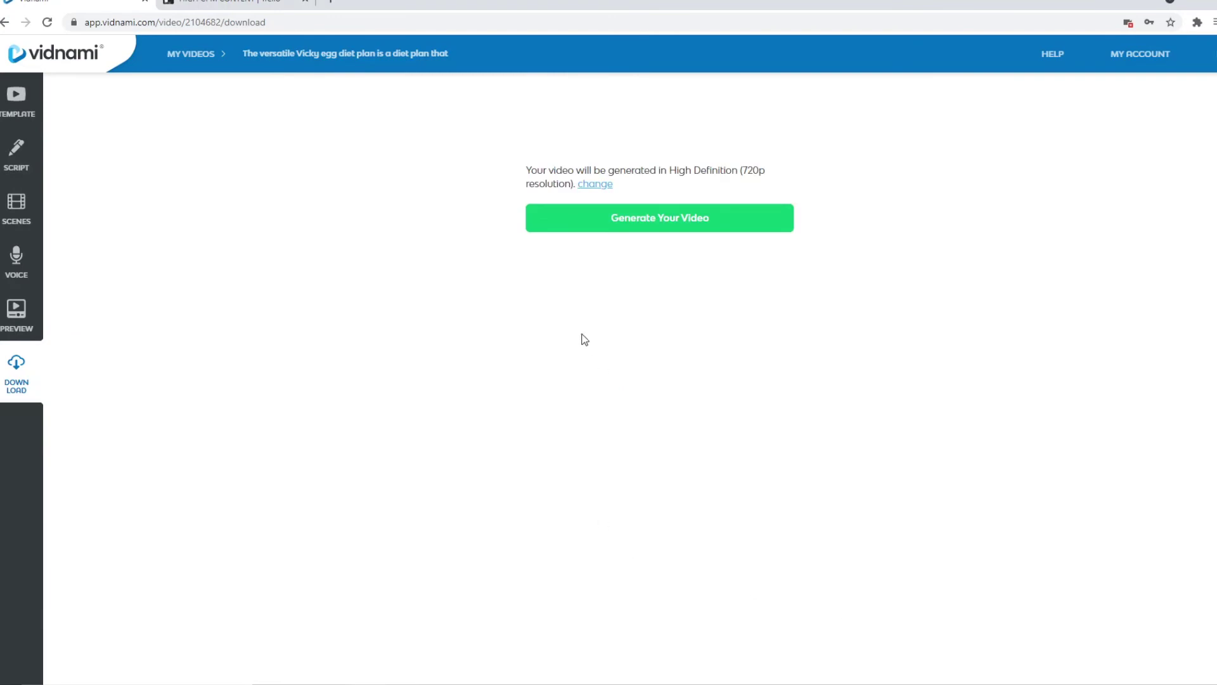
left_click(595, 187)
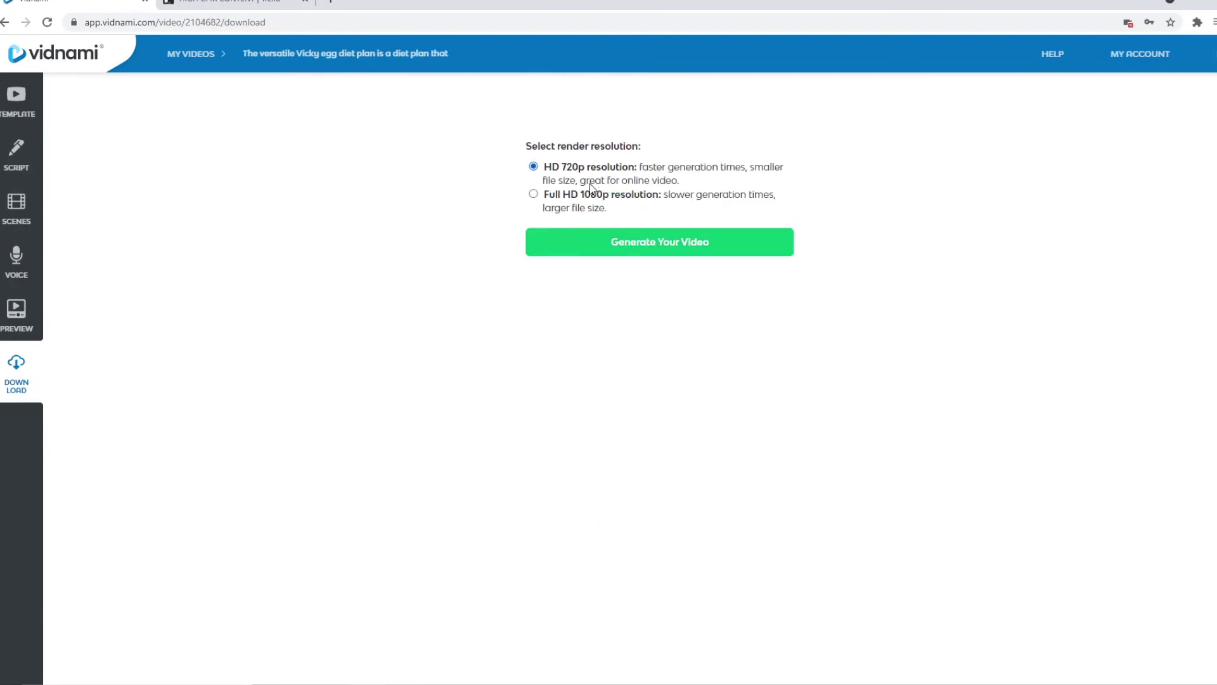
left_click(578, 195)
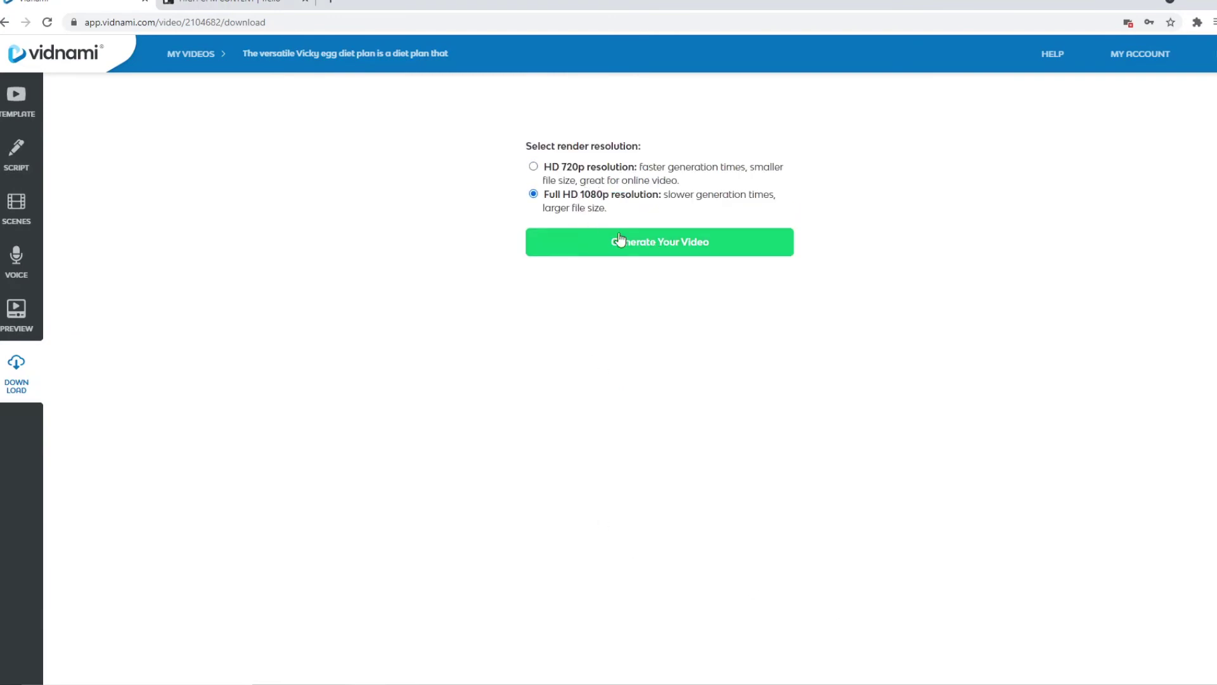
left_click(660, 244)
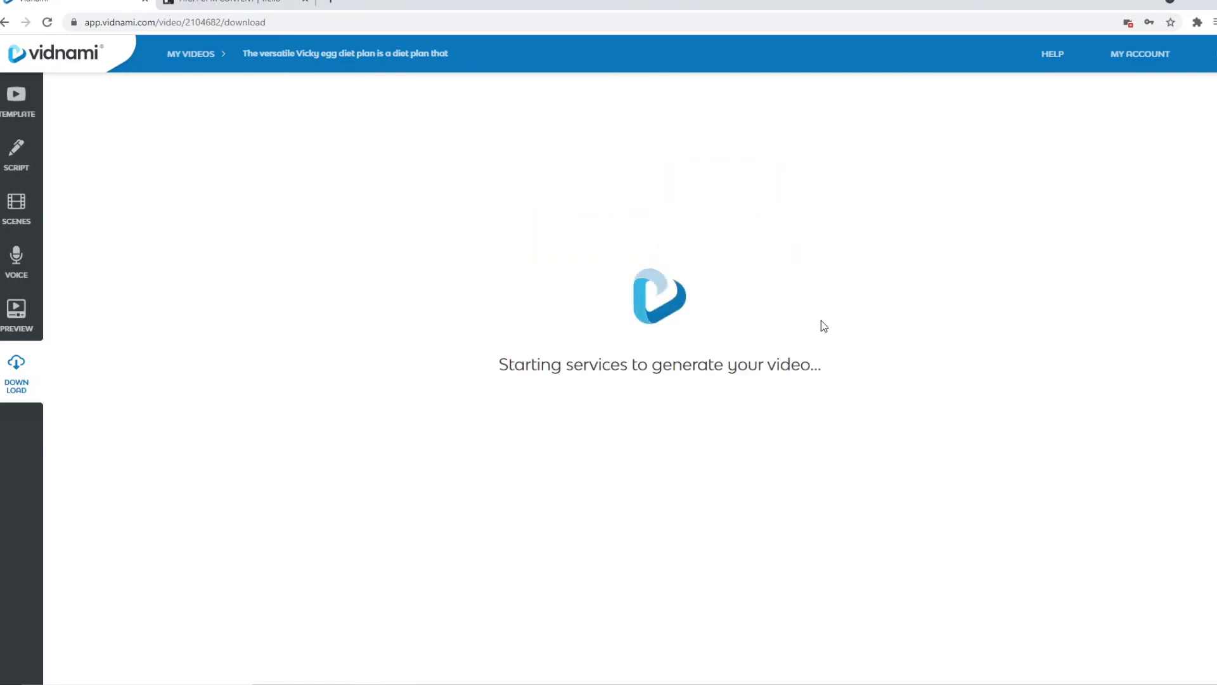